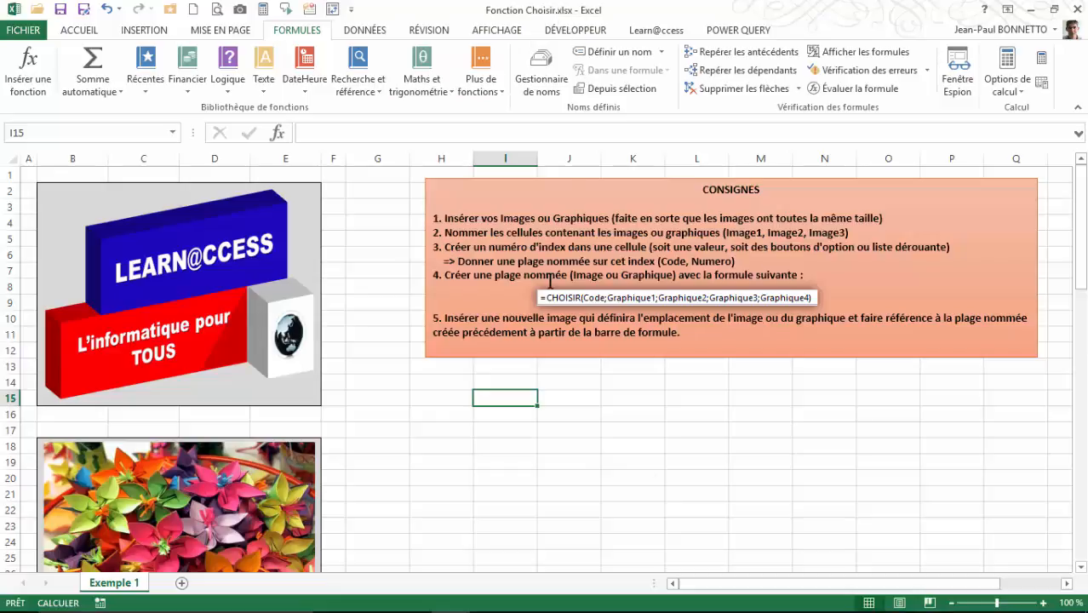
{"action": "left_click", "coordinate": [455, 411]}
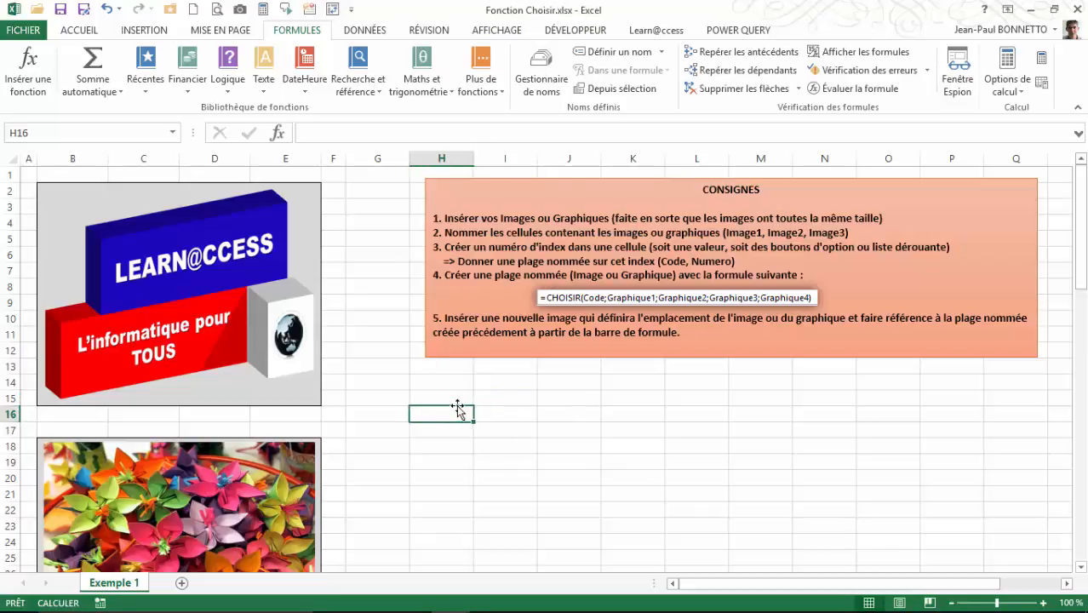
{"action": "left_click", "coordinate": [534, 461]}
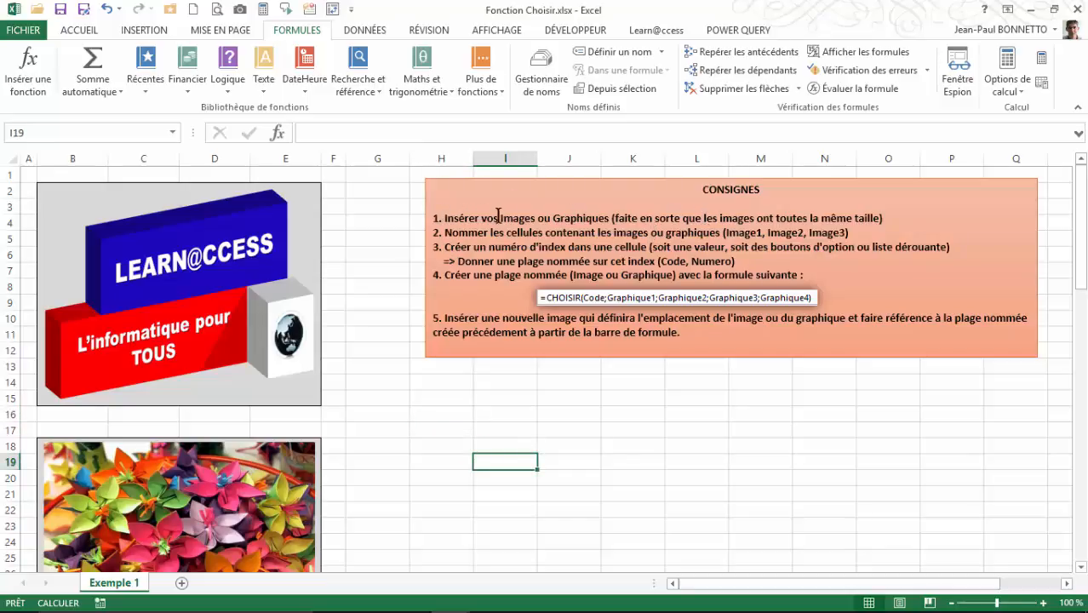
Check the height and width of the logo, flower, cliff and France map pictures in the picture formatting settings
{"action": "left_click", "coordinate": [182, 301]}
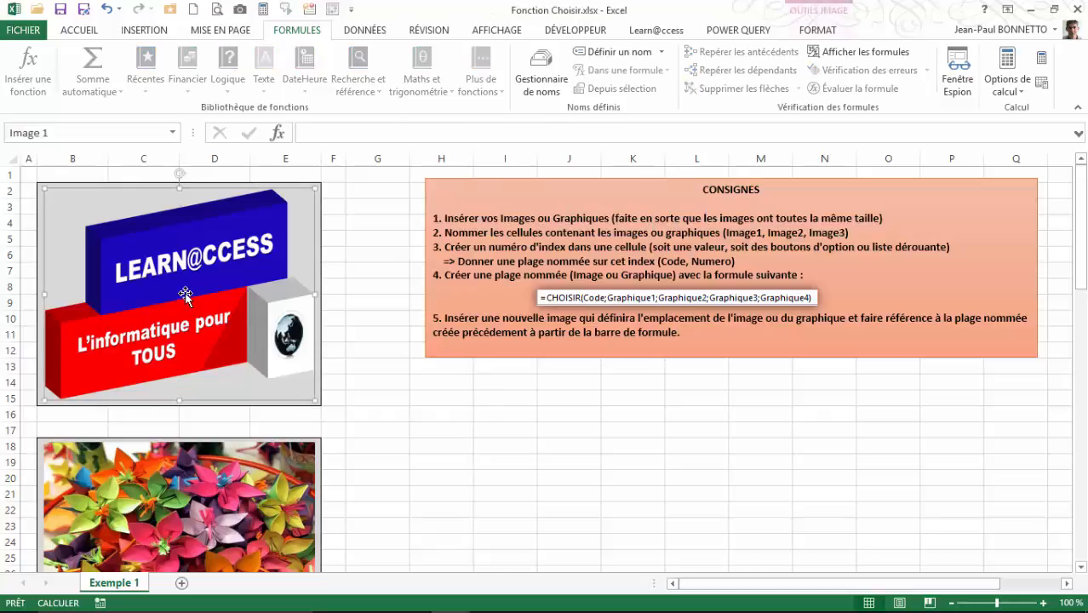
{"action": "left_click", "coordinate": [194, 530]}
{"action": "scroll", "coordinate": [375, 358], "scroll_direction": "down", "scroll_amount": 2}
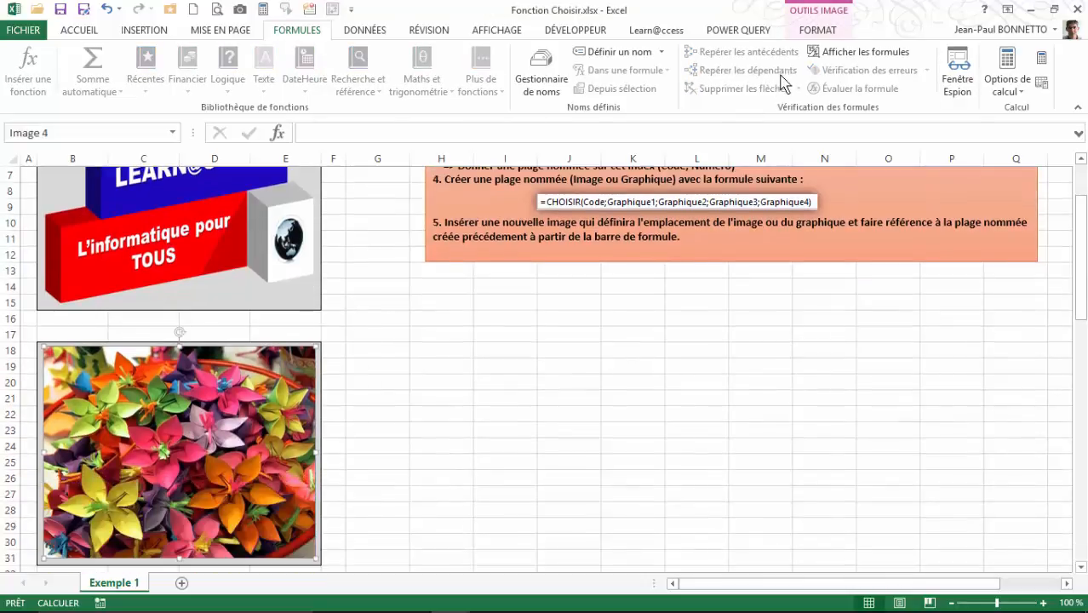
{"action": "left_click", "coordinate": [811, 30]}
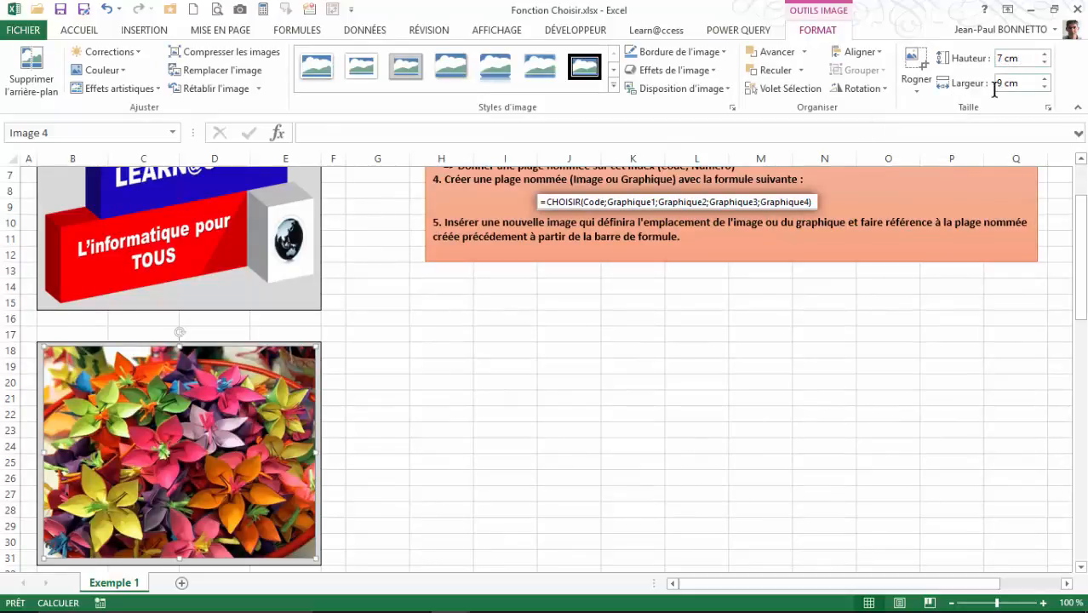
{"action": "scroll", "coordinate": [271, 434], "scroll_direction": "down", "scroll_amount": 4}
{"action": "left_click", "coordinate": [219, 490]}
{"action": "scroll", "coordinate": [330, 438], "scroll_direction": "down", "scroll_amount": 3}
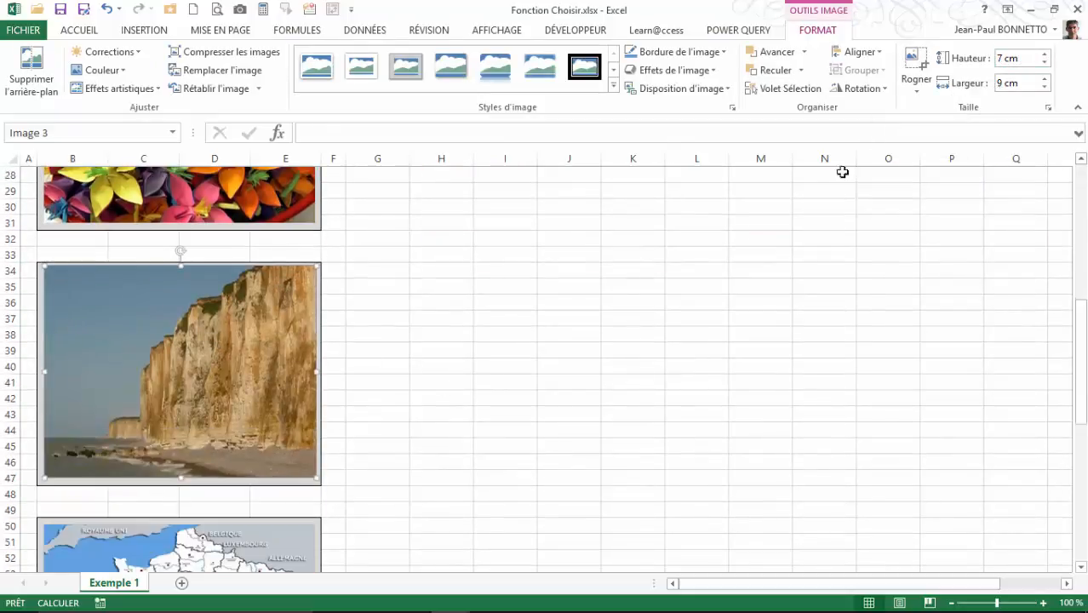
{"action": "scroll", "coordinate": [566, 304], "scroll_direction": "down", "scroll_amount": 3}
{"action": "left_click", "coordinate": [170, 443]}
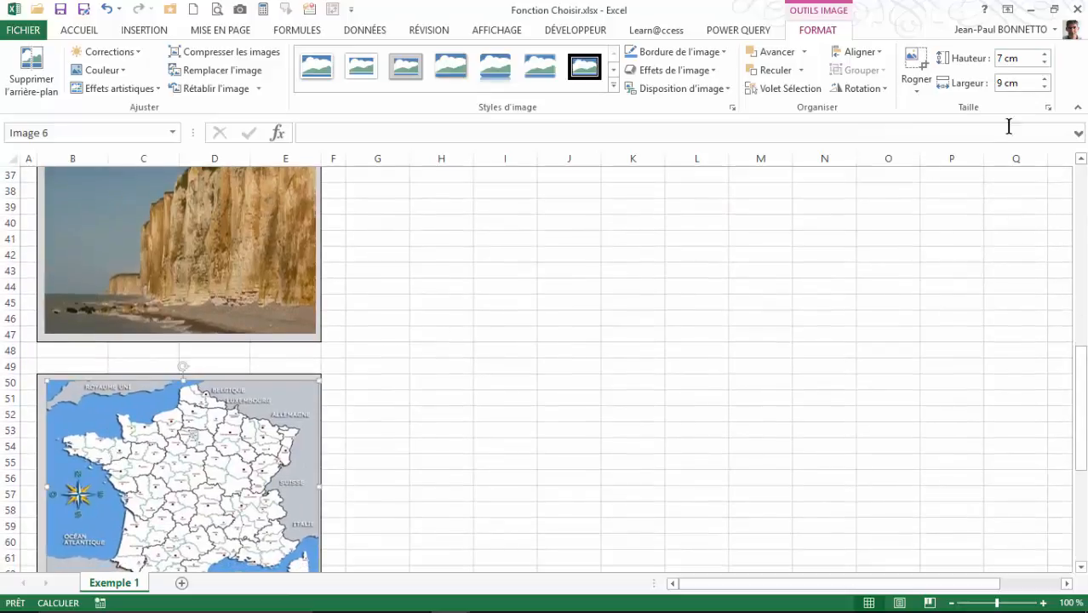
{"action": "scroll", "coordinate": [322, 359], "scroll_direction": "down", "scroll_amount": 2}
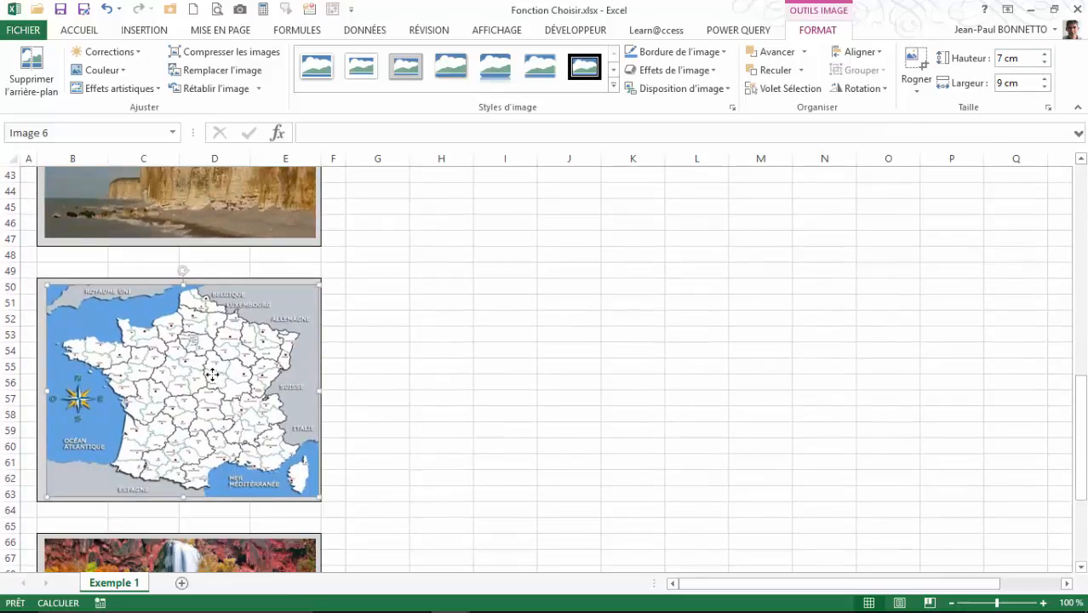
Realign the France map picture inside its frame at B50:E63
{"action": "left_click_drag", "start_coordinate": [213, 375], "coordinate": [214, 372]}
{"action": "scroll", "coordinate": [604, 332], "scroll_direction": "up", "scroll_amount": 1}
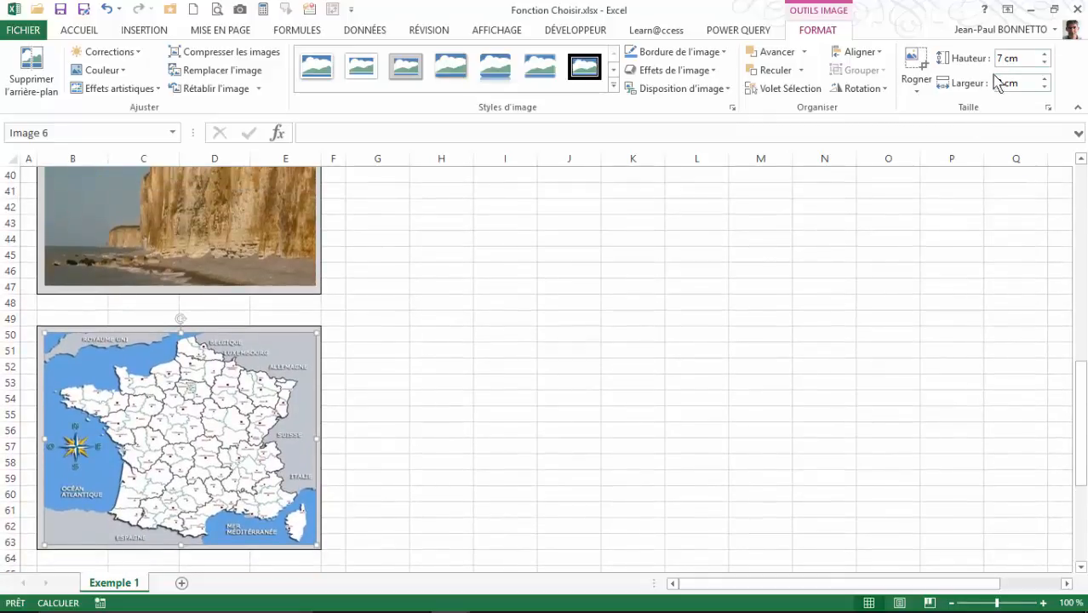
Go through the framed pictures down the sheet, from the flowers to the waterfall, checking each one's size
{"action": "scroll", "coordinate": [618, 453], "scroll_direction": "up", "scroll_amount": 12}
{"action": "scroll", "coordinate": [603, 426], "scroll_direction": "up", "scroll_amount": 1}
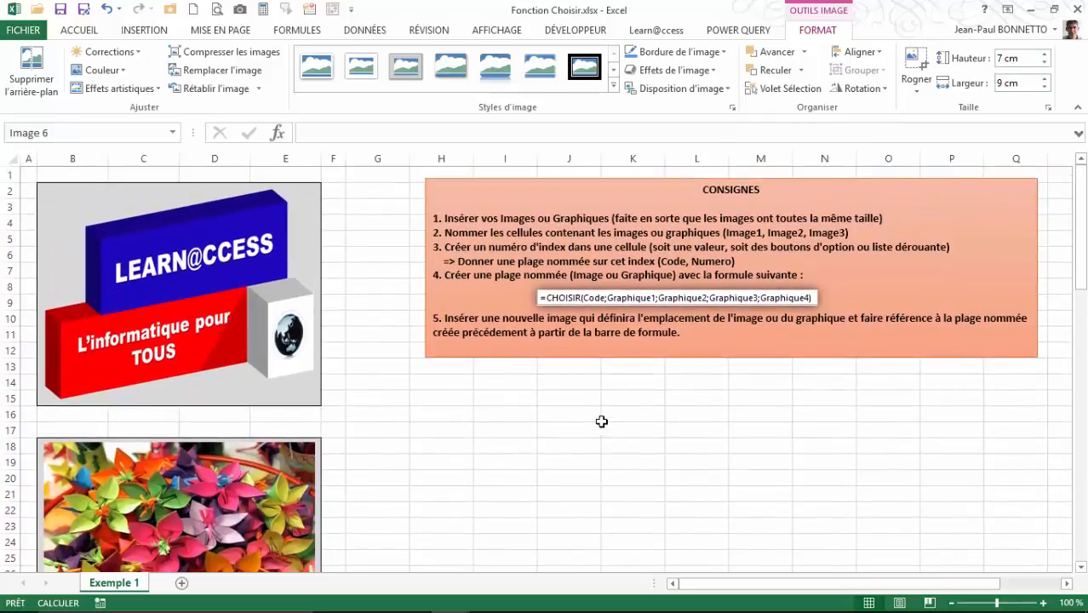
{"action": "left_click", "coordinate": [213, 462]}
{"action": "scroll", "coordinate": [358, 503], "scroll_direction": "down", "scroll_amount": 7}
{"action": "left_click", "coordinate": [247, 439]}
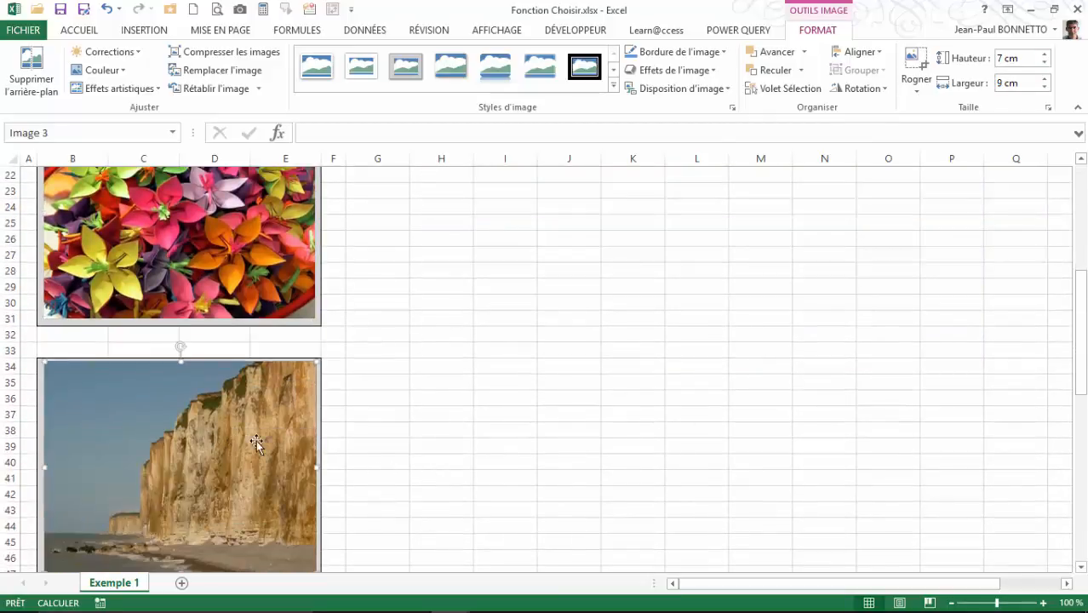
{"action": "scroll", "coordinate": [533, 453], "scroll_direction": "down", "scroll_amount": 4}
{"action": "left_click", "coordinate": [233, 523]}
{"action": "scroll", "coordinate": [409, 464], "scroll_direction": "down", "scroll_amount": 5}
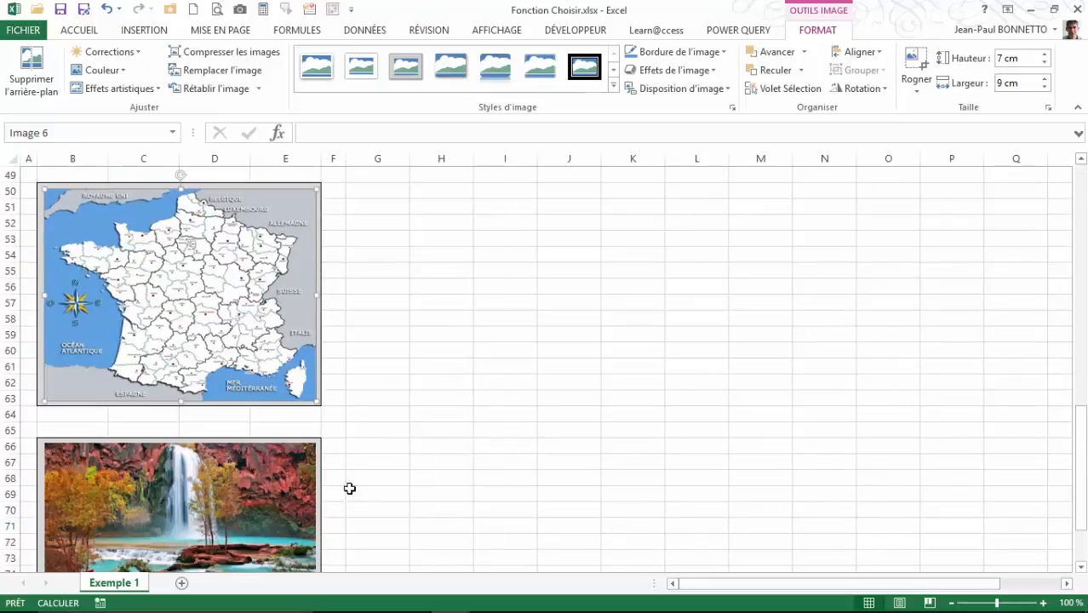
{"action": "left_click", "coordinate": [180, 436]}
{"action": "scroll", "coordinate": [552, 477], "scroll_direction": "down", "scroll_amount": 5}
{"action": "scroll", "coordinate": [553, 479], "scroll_direction": "up", "scroll_amount": 20}
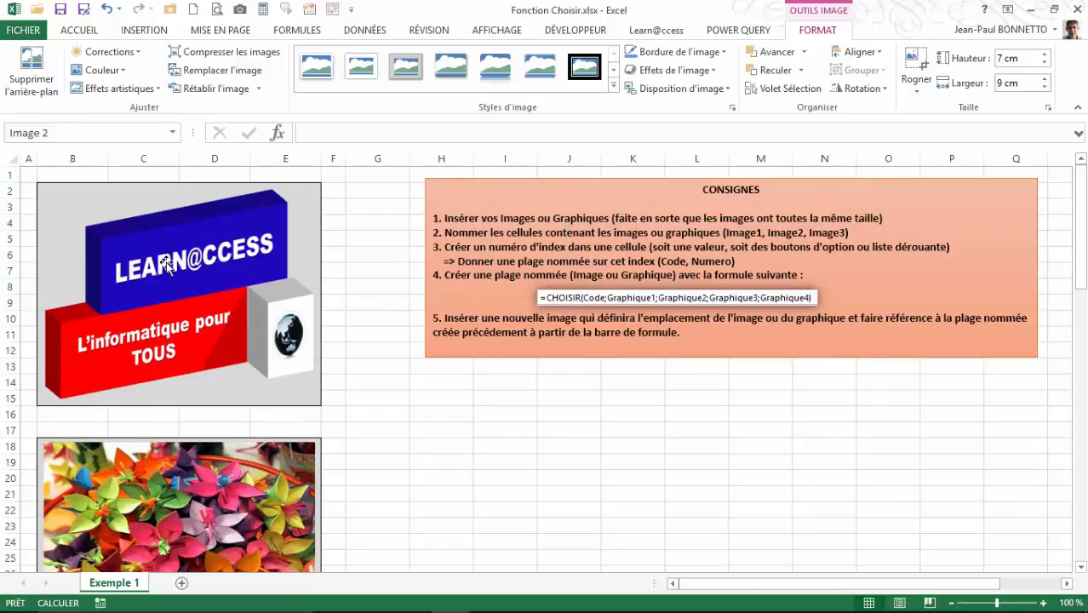
Move the flower picture out of its frame to expose the cells beneath, and put it back in place
{"action": "left_click_drag", "start_coordinate": [191, 505], "coordinate": [478, 512]}
{"action": "scroll", "coordinate": [454, 503], "scroll_direction": "down", "scroll_amount": 4}
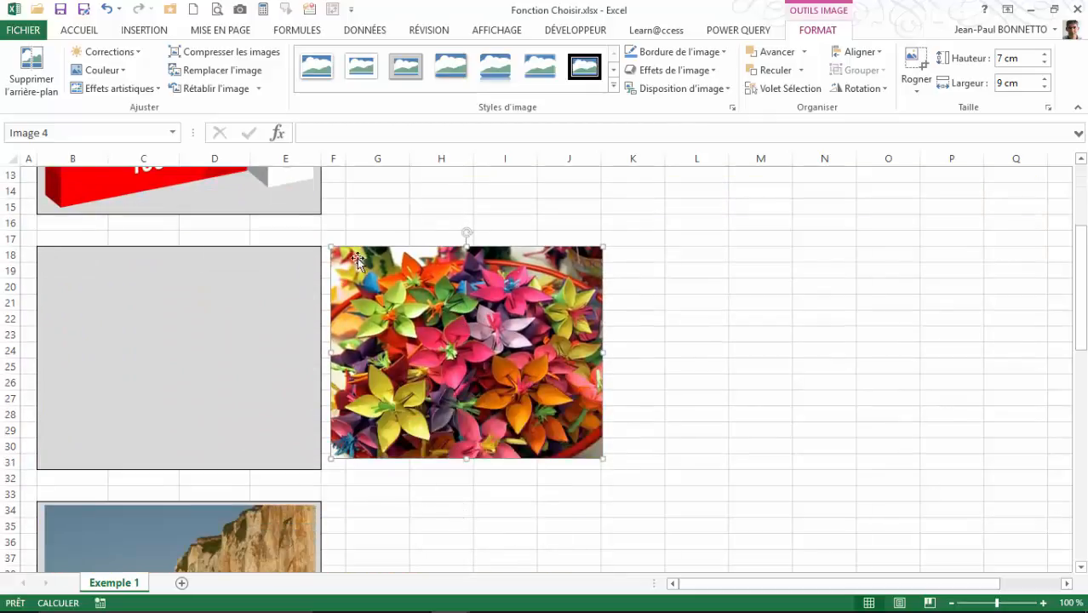
{"action": "left_click_drag", "start_coordinate": [567, 356], "coordinate": [282, 352]}
Name the cell range B2:E15 under the logo picture Image1, moving the picture aside and back over its frame
{"action": "scroll", "coordinate": [282, 352], "scroll_direction": "up", "scroll_amount": 4}
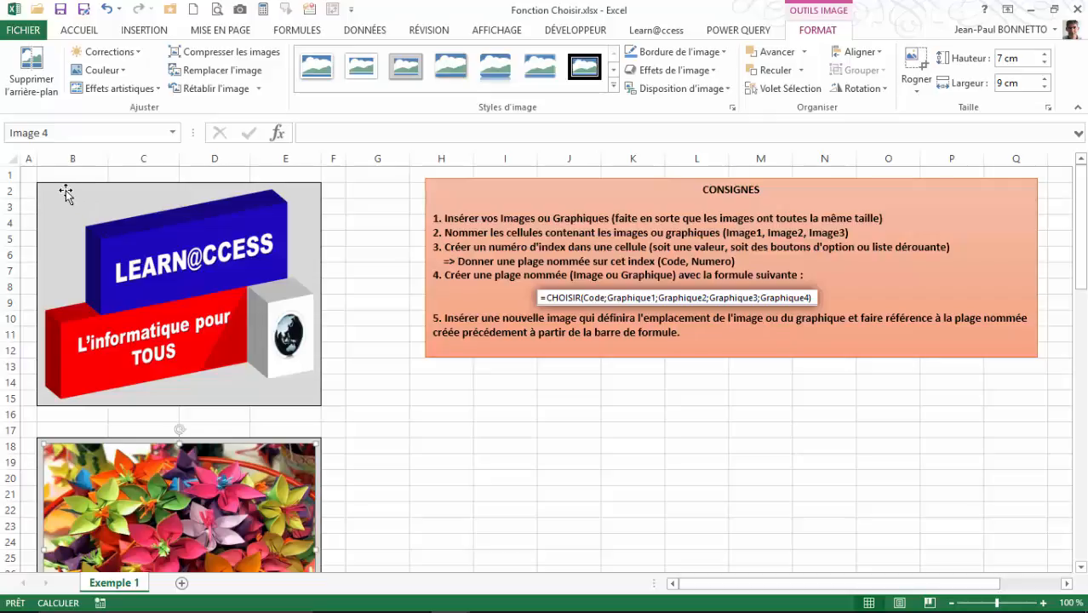
{"action": "left_click_drag", "start_coordinate": [137, 285], "coordinate": [168, 306]}
{"action": "left_click_drag", "start_coordinate": [51, 191], "coordinate": [274, 404]}
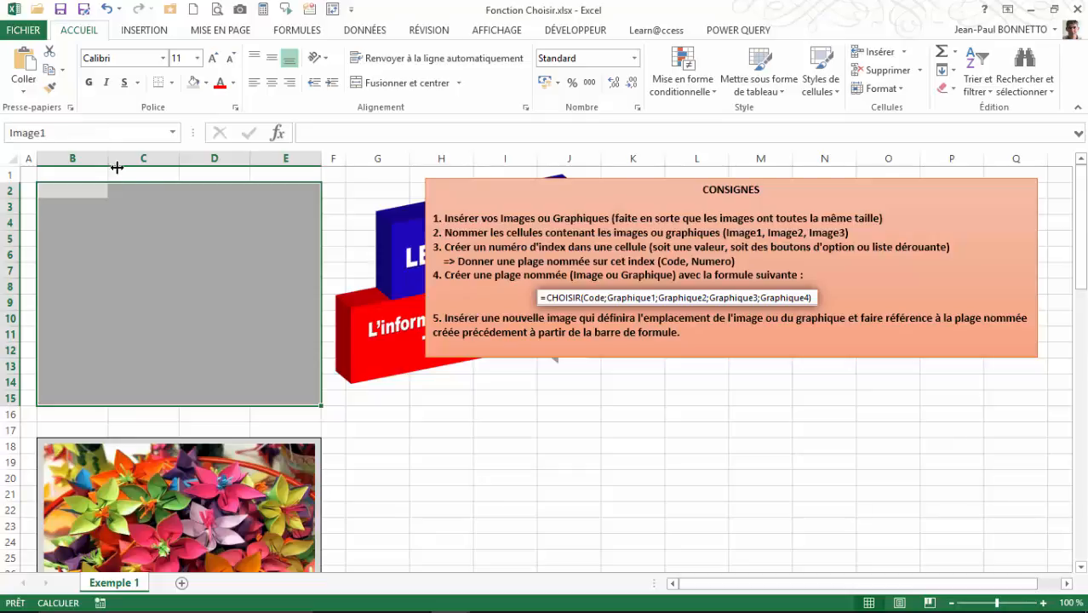
{"action": "left_click_drag", "start_coordinate": [381, 352], "coordinate": [89, 367]}
{"action": "left_click", "coordinate": [63, 500]}
Name the cell range B18:E31 under the flower picture Image2, moving the picture aside and back over its frame
{"action": "scroll", "coordinate": [154, 410], "scroll_direction": "down", "scroll_amount": 3}
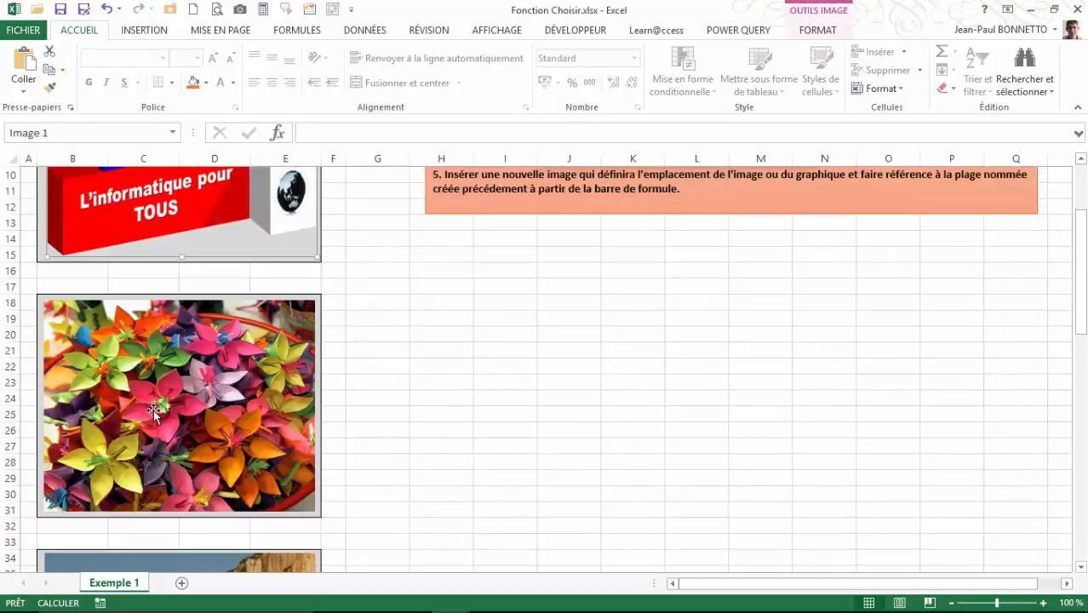
{"action": "left_click_drag", "start_coordinate": [229, 379], "coordinate": [569, 382]}
{"action": "left_click_drag", "start_coordinate": [80, 308], "coordinate": [269, 509]}
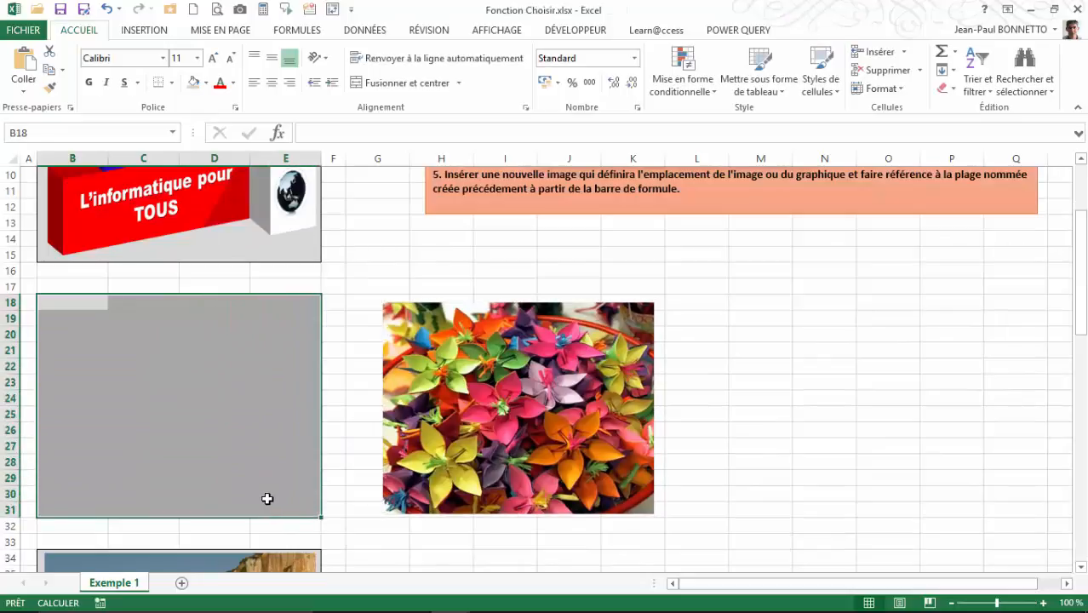
{"action": "left_click", "coordinate": [56, 137]}
{"action": "type", "text": "Image 4"}
{"action": "key", "text": "Return"}
{"action": "left_click_drag", "start_coordinate": [533, 459], "coordinate": [198, 455]}
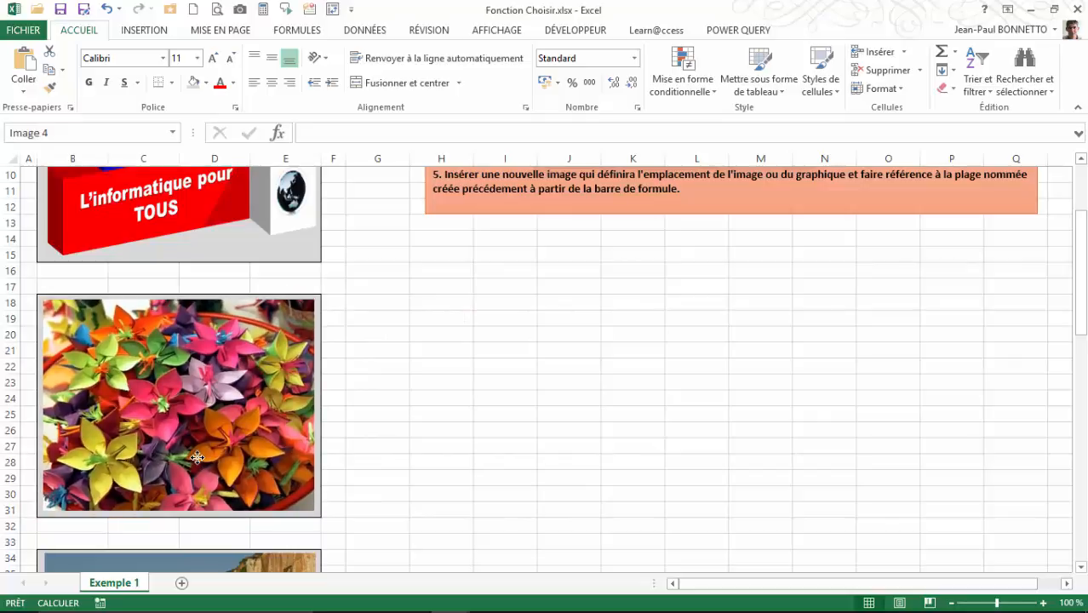
Name the cell range B34:E47 under the cliff picture Image3, moving the picture aside and back over its frame
{"action": "scroll", "coordinate": [439, 459], "scroll_direction": "down", "scroll_amount": 4}
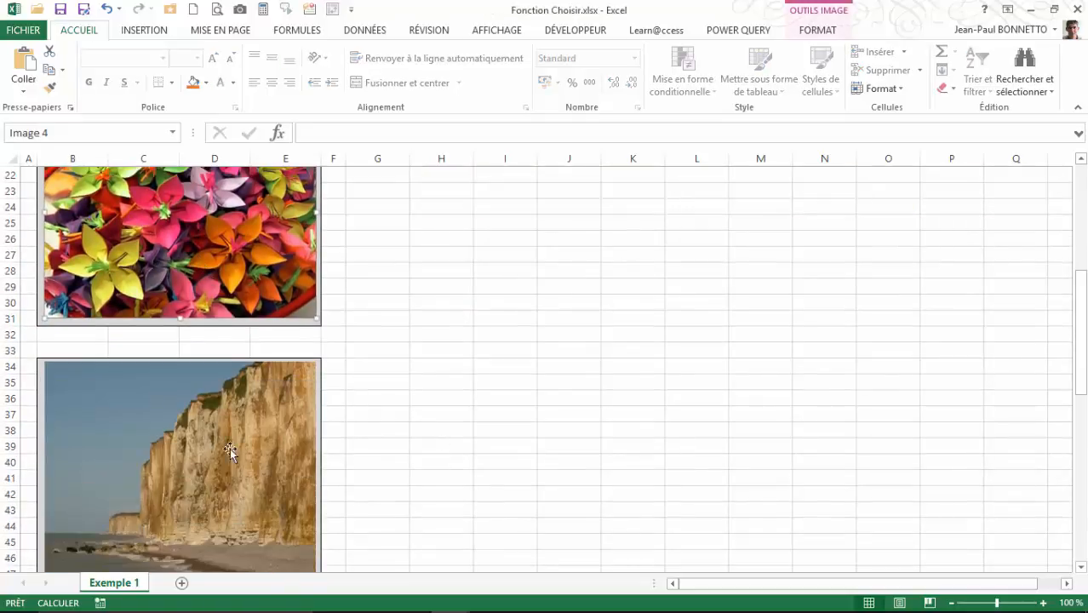
{"action": "left_click", "coordinate": [206, 446]}
{"action": "left_click_drag", "start_coordinate": [181, 403], "coordinate": [426, 397]}
{"action": "left_click_drag", "start_coordinate": [43, 365], "coordinate": [253, 520]}
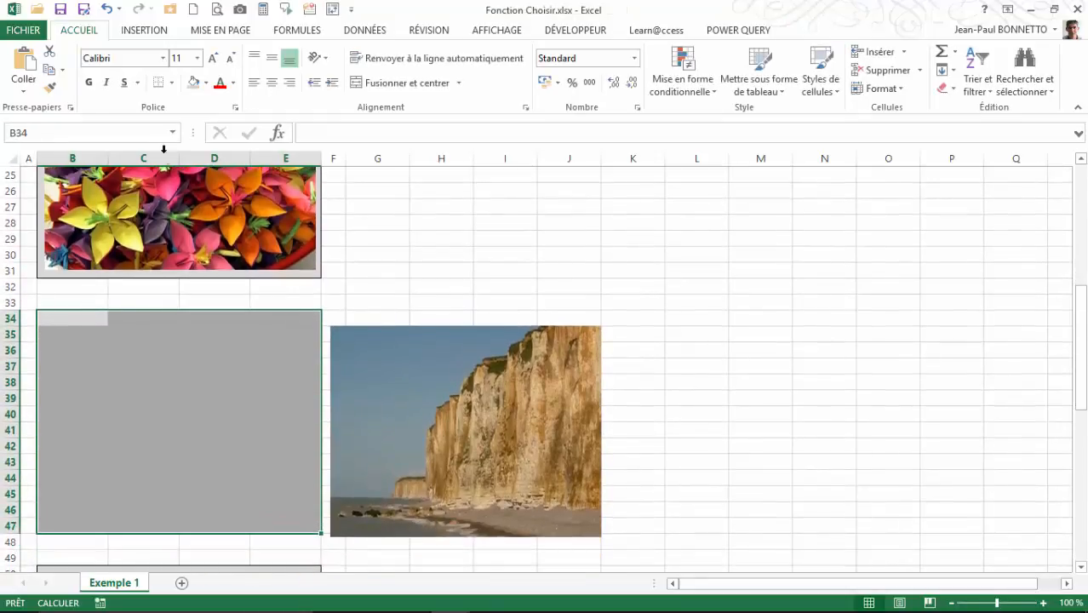
{"action": "left_click", "coordinate": [81, 132]}
{"action": "key", "text": "Return"}
{"action": "left_click_drag", "start_coordinate": [460, 462], "coordinate": [179, 457]}
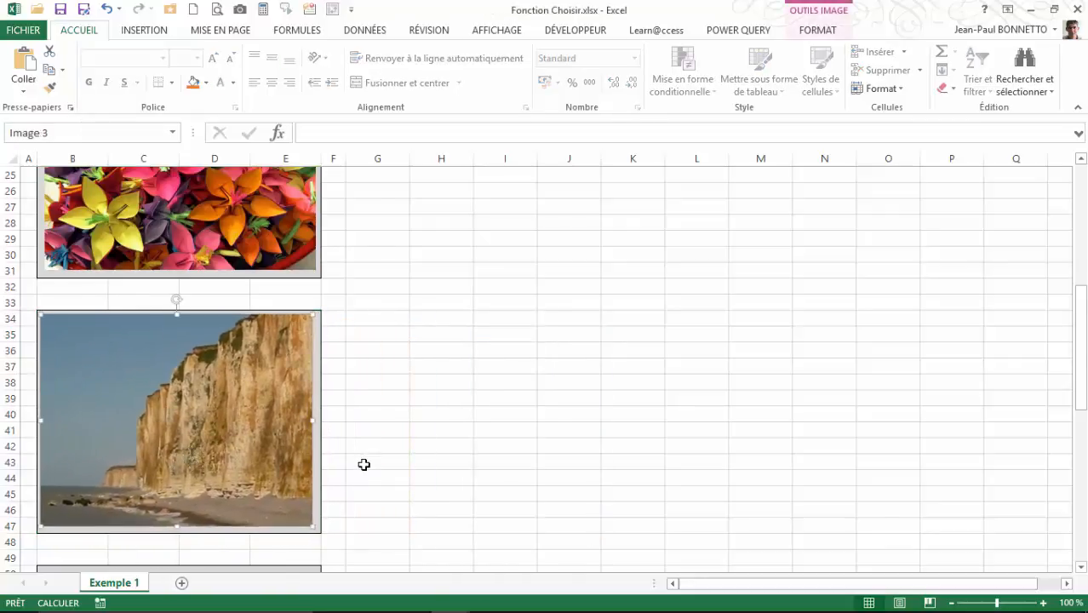
Define the workbook name Image4 for B50:E63 under the France map, moving the picture aside and back over its frame
{"action": "scroll", "coordinate": [356, 460], "scroll_direction": "down", "scroll_amount": 8}
{"action": "left_click_drag", "start_coordinate": [197, 266], "coordinate": [545, 290]}
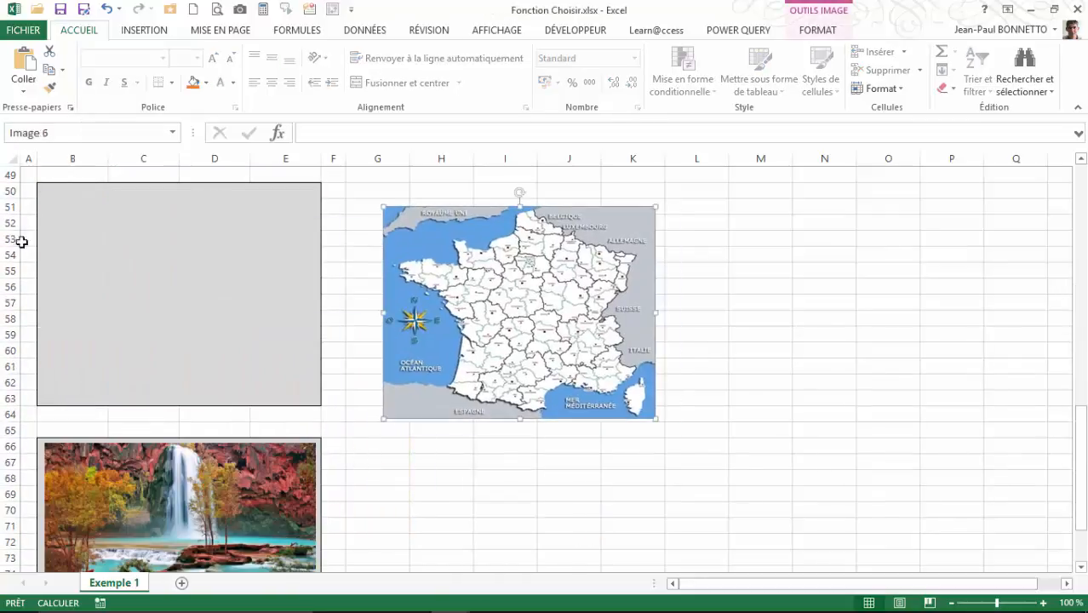
{"action": "left_click_drag", "start_coordinate": [46, 196], "coordinate": [275, 388]}
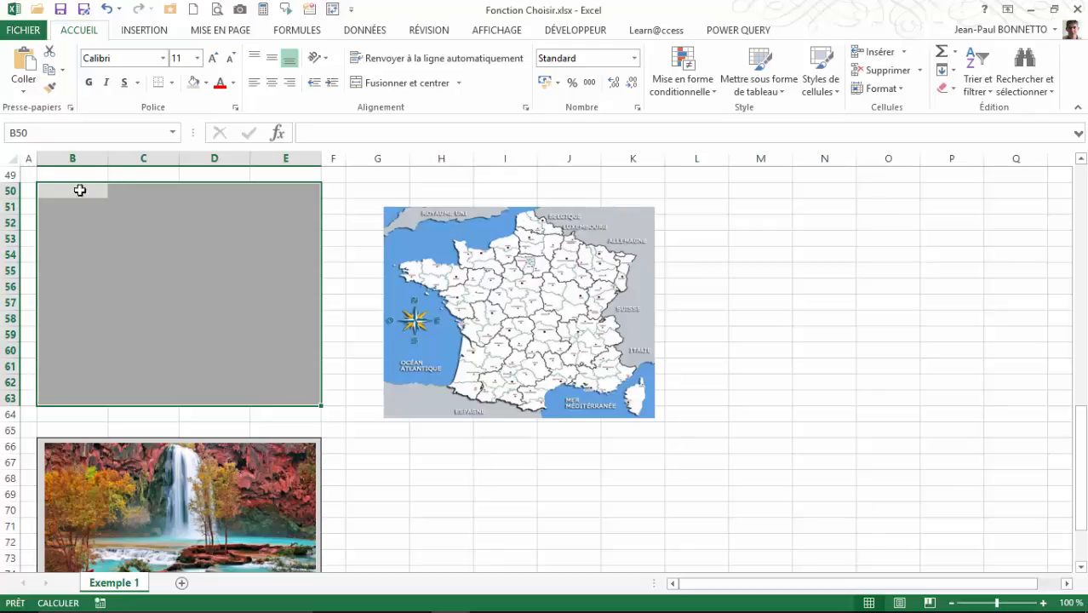
{"action": "right_click", "coordinate": [123, 256]}
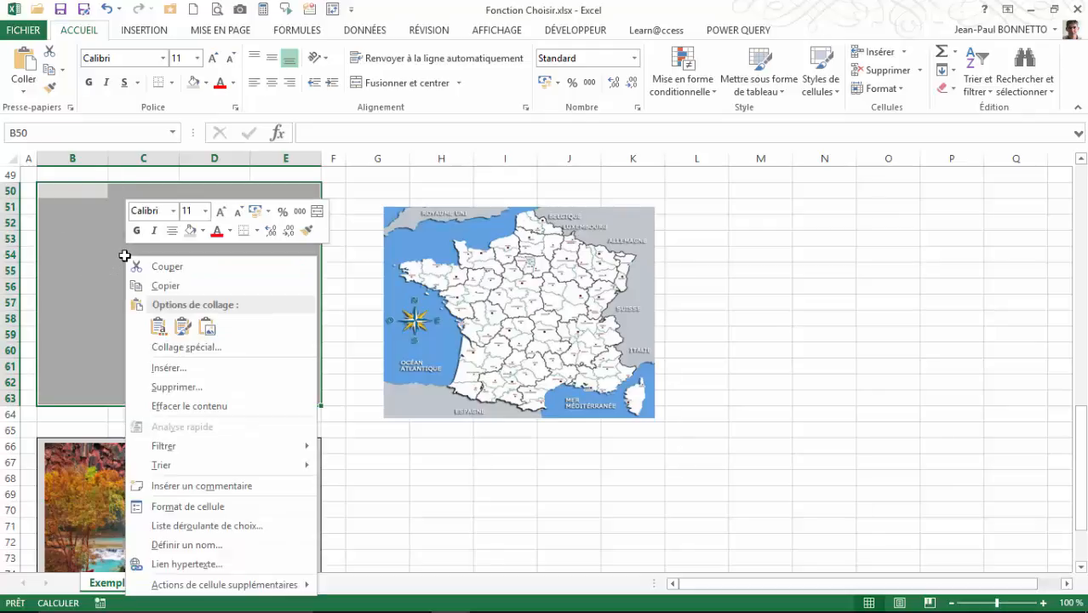
{"action": "left_click", "coordinate": [187, 545]}
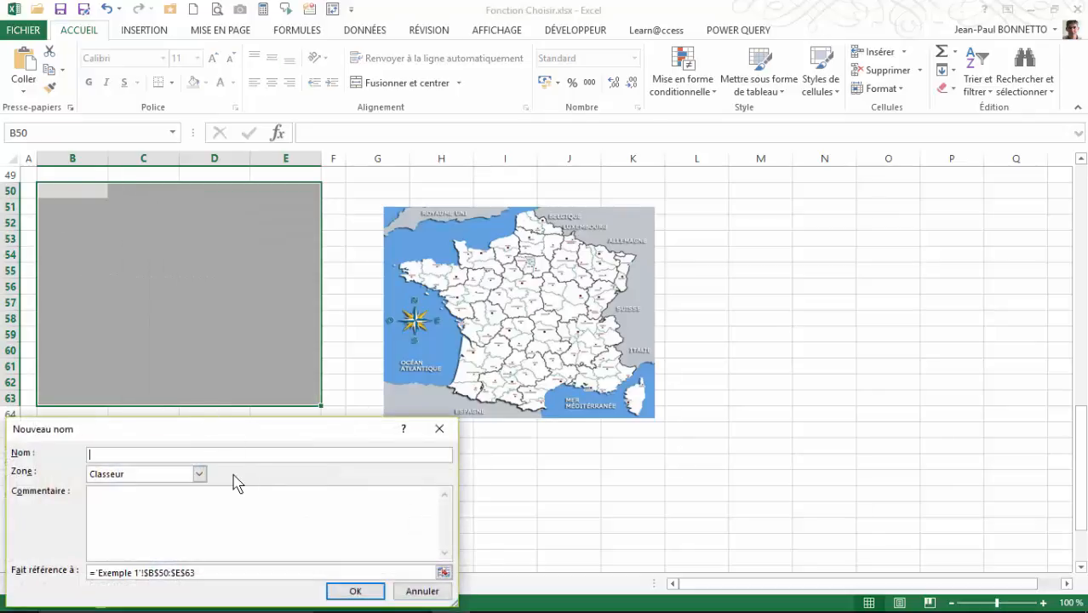
{"action": "type", "text": "l"}
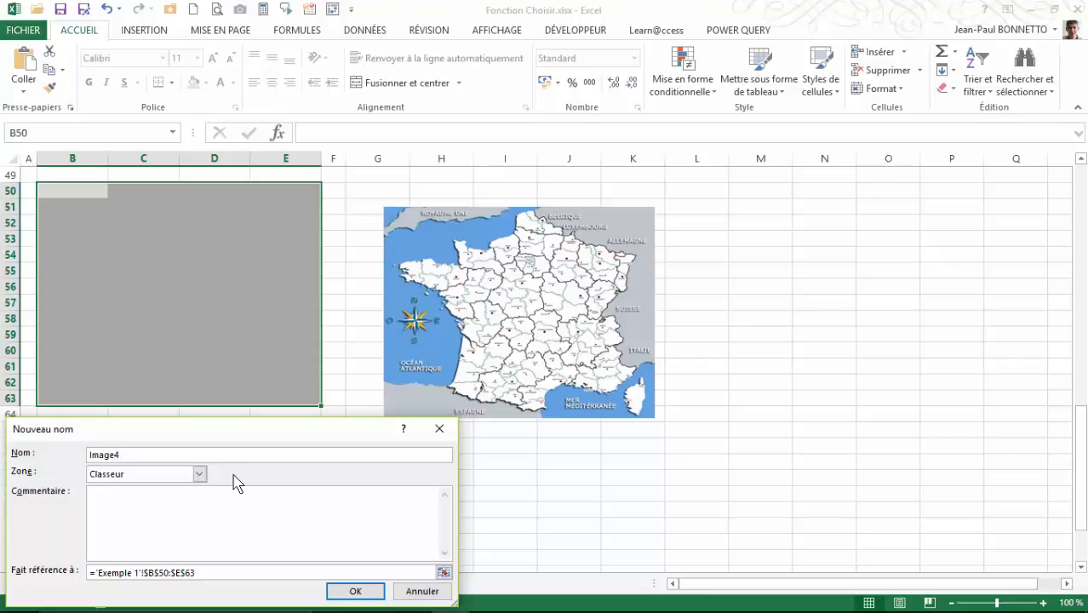
{"action": "type", "text": "mage4"}
{"action": "key", "text": "Return"}
{"action": "scroll", "coordinate": [213, 436], "scroll_direction": "down", "scroll_amount": 3}
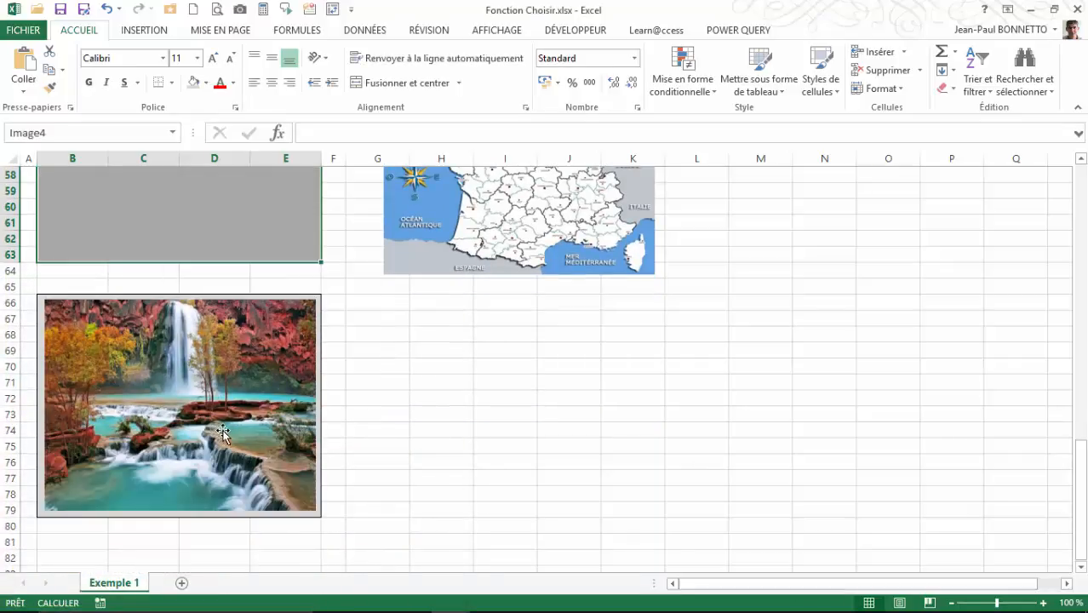
{"action": "left_click", "coordinate": [521, 221]}
{"action": "left_click_drag", "start_coordinate": [521, 221], "coordinate": [194, 197]}
Define the workbook name Image5 for B66:E79 under the waterfall picture, moving the picture aside and back over its frame
{"action": "left_click", "coordinate": [185, 297]}
{"action": "left_click_drag", "start_coordinate": [185, 298], "coordinate": [510, 297]}
{"action": "left_click_drag", "start_coordinate": [146, 305], "coordinate": [281, 505]}
{"action": "left_click", "coordinate": [51, 305]}
{"action": "right_click", "coordinate": [253, 423]}
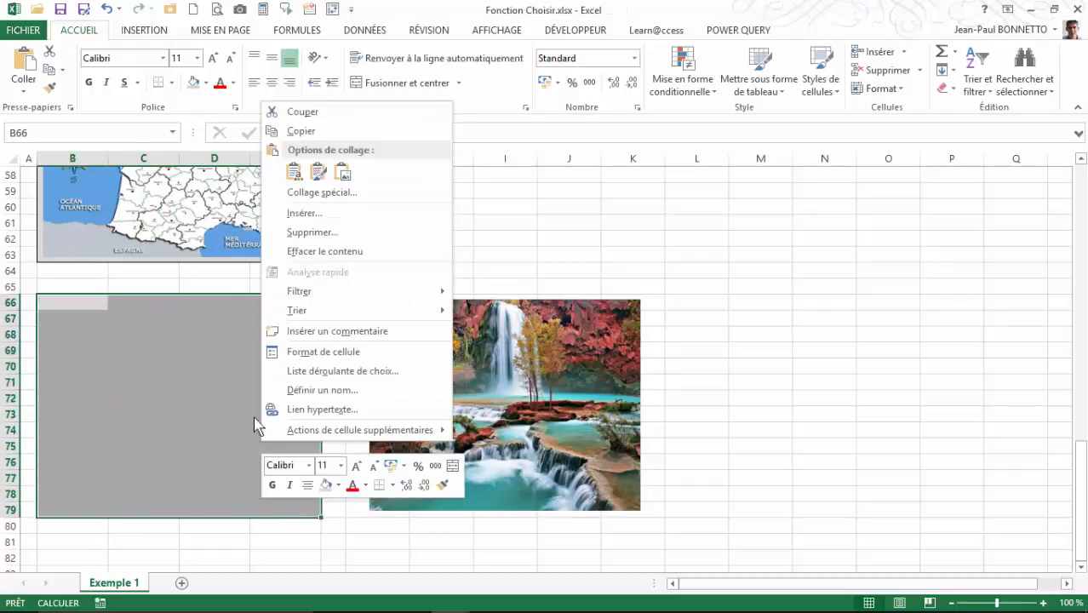
{"action": "left_click", "coordinate": [322, 390]}
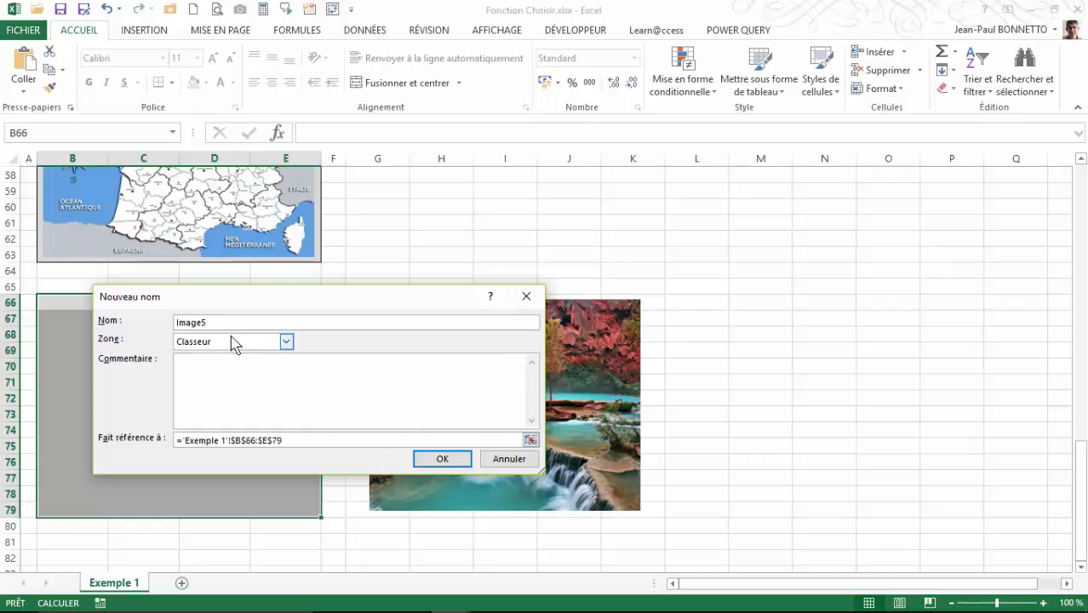
{"action": "key", "text": "Return"}
{"action": "left_click_drag", "start_coordinate": [516, 413], "coordinate": [206, 414]}
Add ",..." after Image3 in instruction 2 of the CONSIGNES text box
{"action": "scroll", "coordinate": [553, 356], "scroll_direction": "up", "scroll_amount": 16}
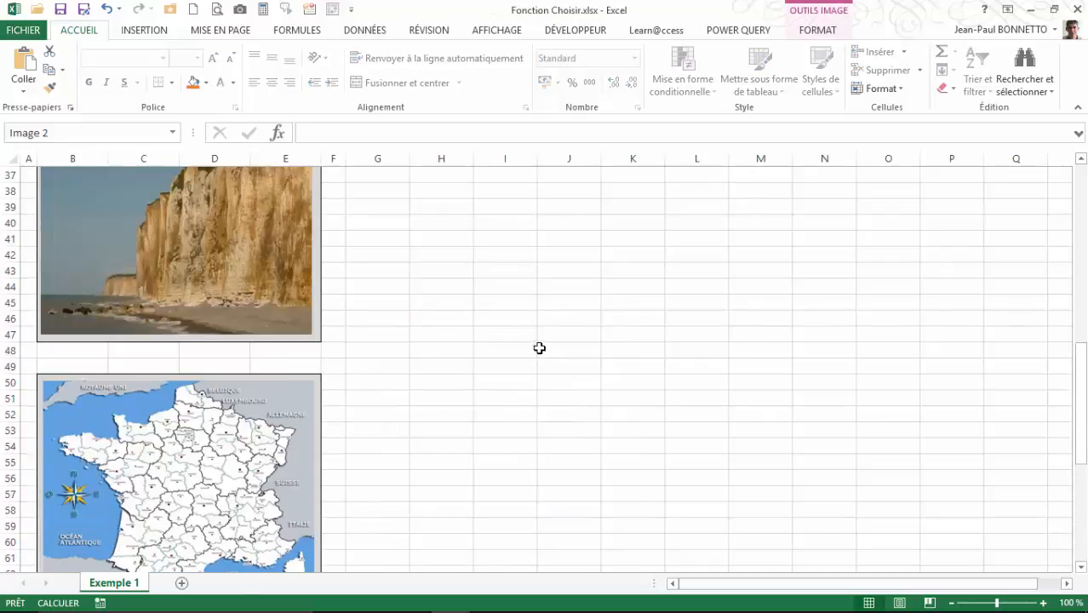
{"action": "scroll", "coordinate": [322, 241], "scroll_direction": "up", "scroll_amount": 1}
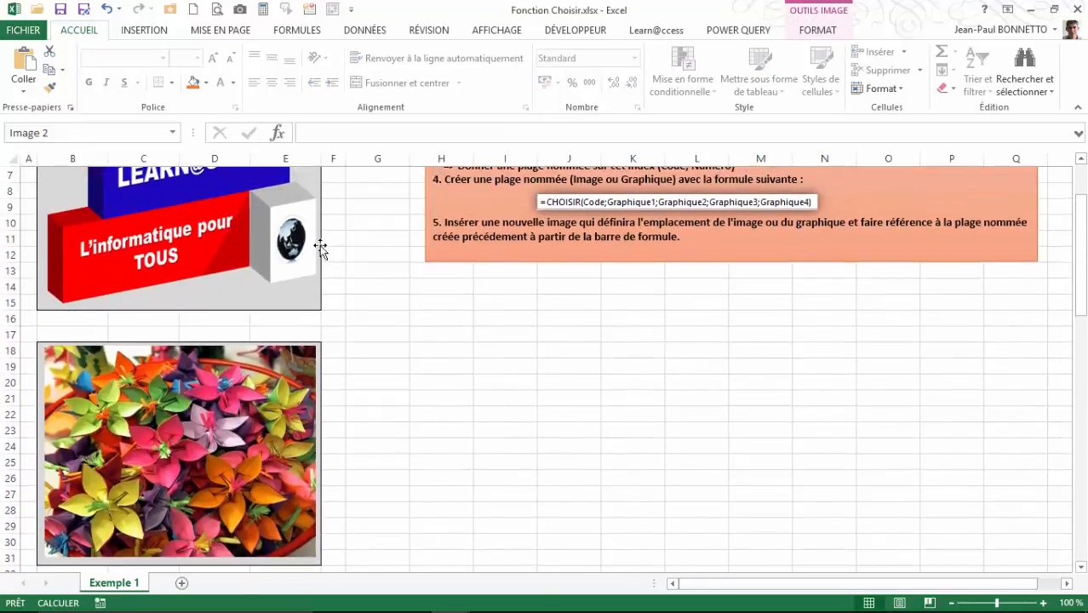
{"action": "scroll", "coordinate": [247, 167], "scroll_direction": "up", "scroll_amount": 2}
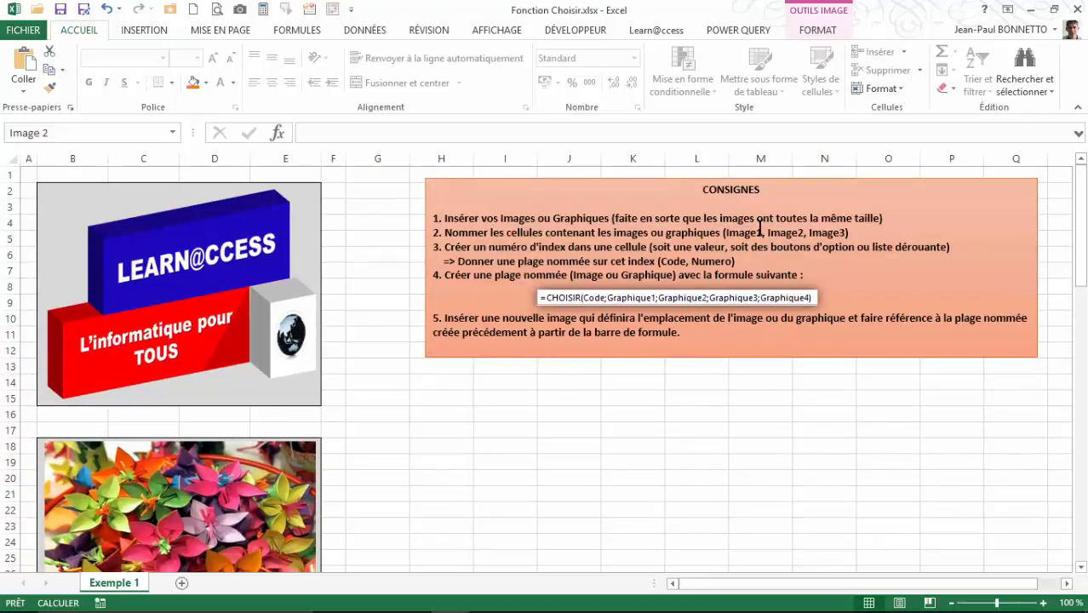
{"action": "left_click", "coordinate": [848, 233]}
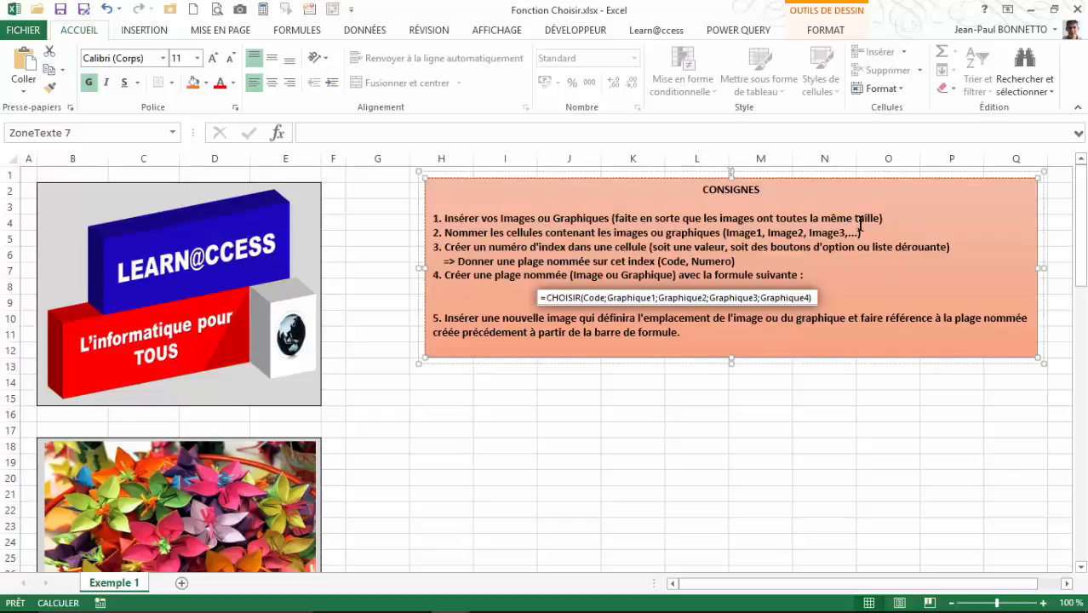
{"action": "left_click", "coordinate": [512, 475]}
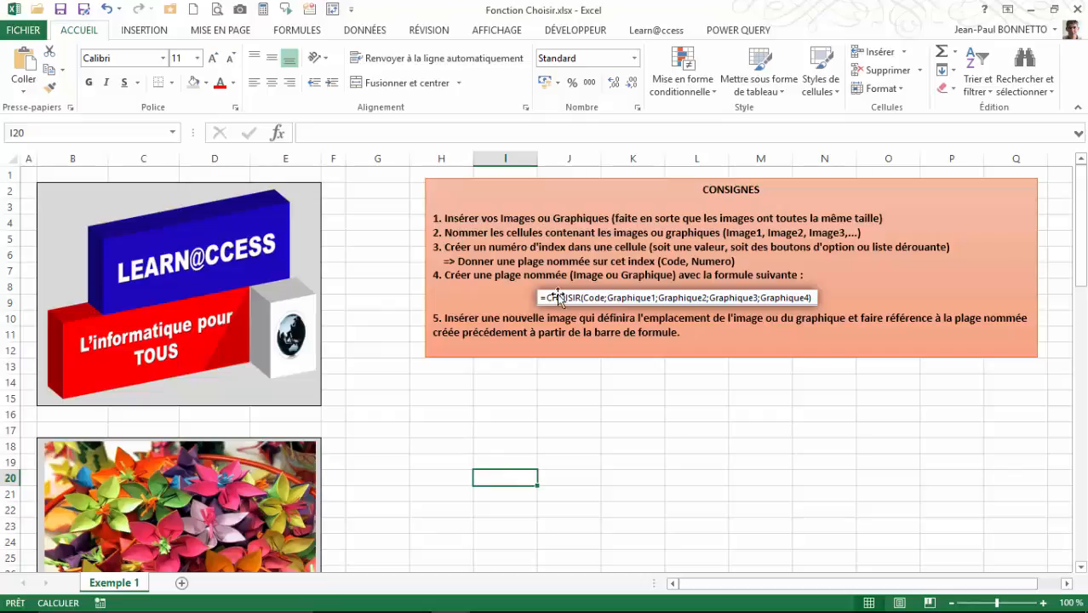
Review in the Name Manager which cell ranges the workbook names Image3 and Image2 refer to
{"action": "left_click", "coordinate": [431, 410]}
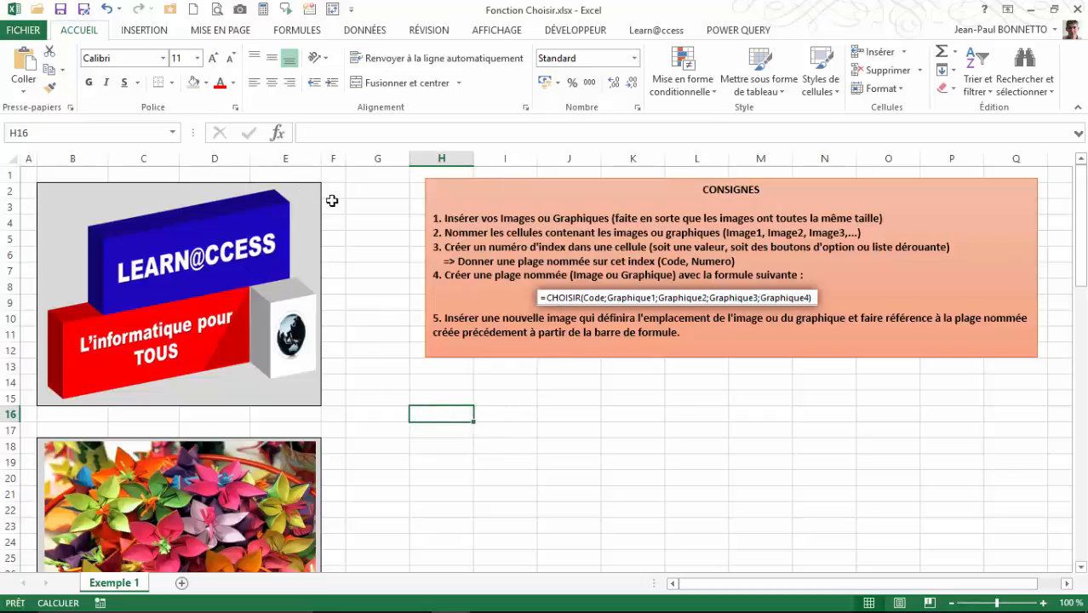
{"action": "left_click", "coordinate": [367, 194]}
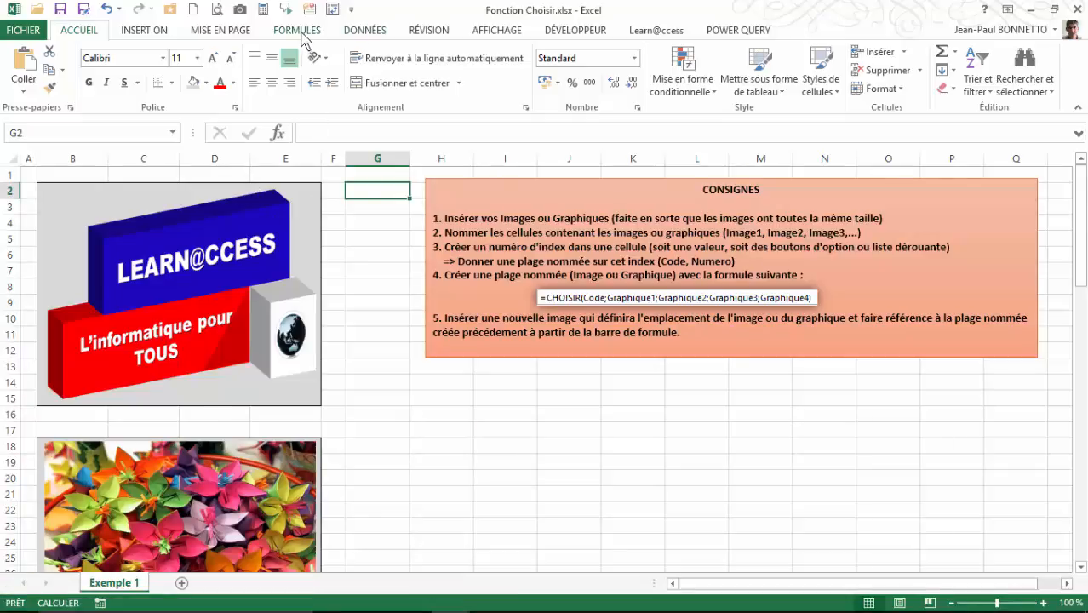
{"action": "left_click", "coordinate": [301, 32]}
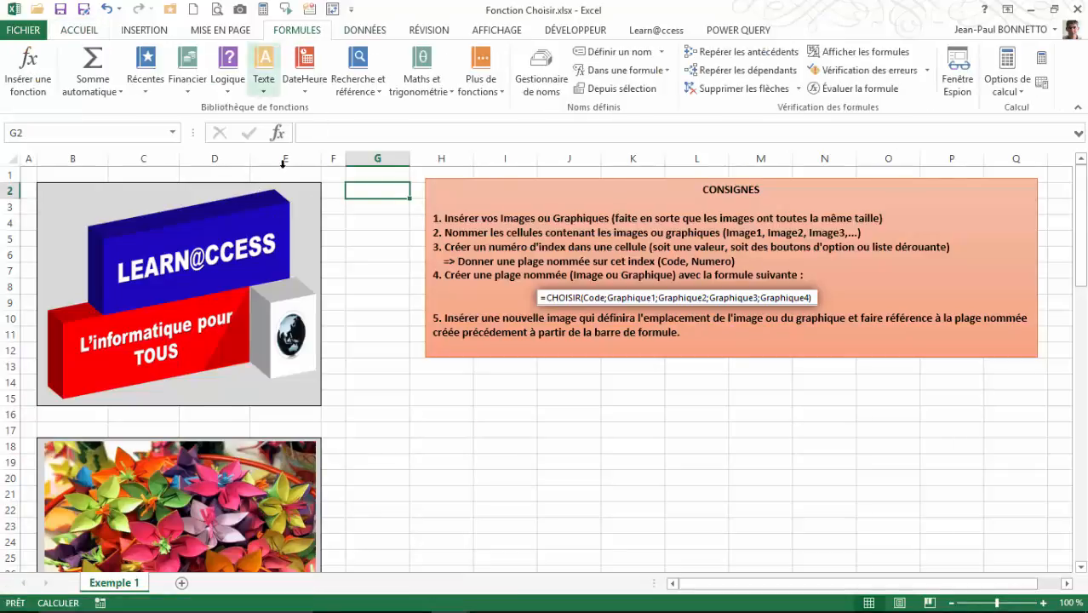
{"action": "left_click", "coordinate": [542, 73]}
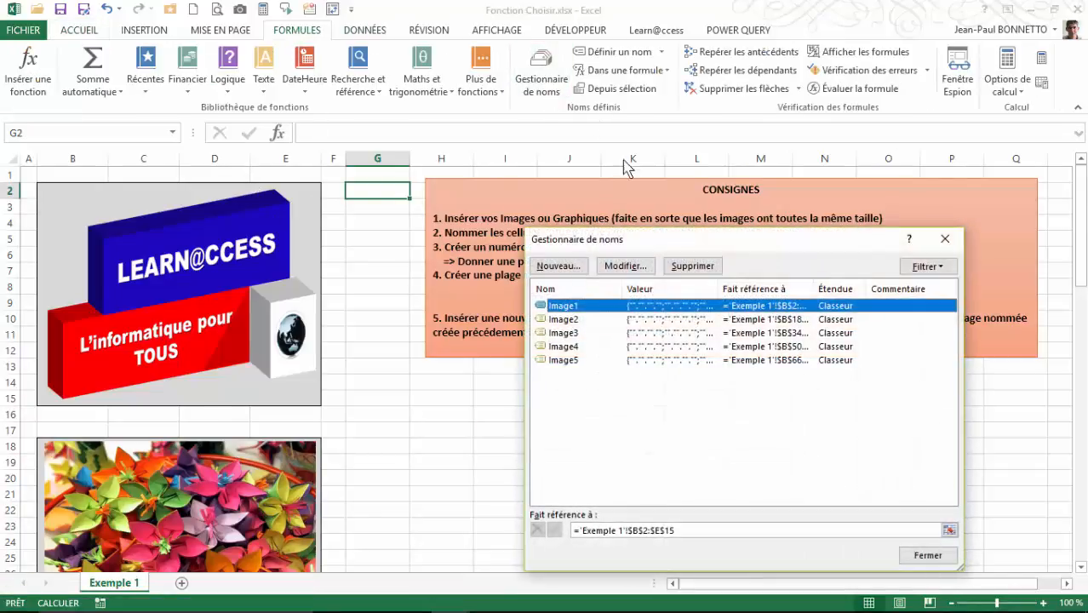
{"action": "left_click", "coordinate": [576, 333]}
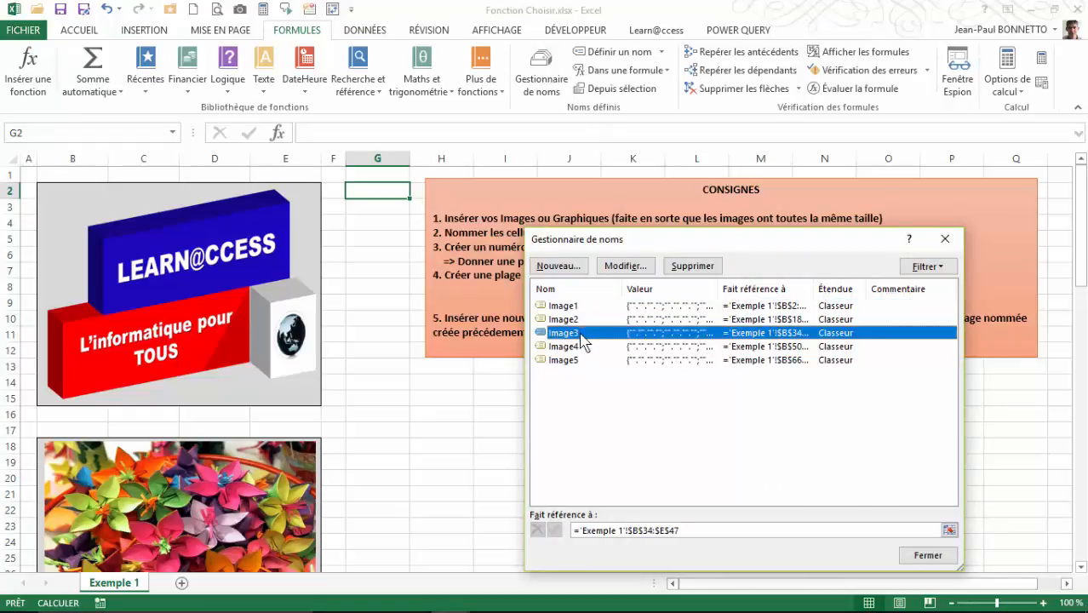
{"action": "left_click", "coordinate": [949, 531]}
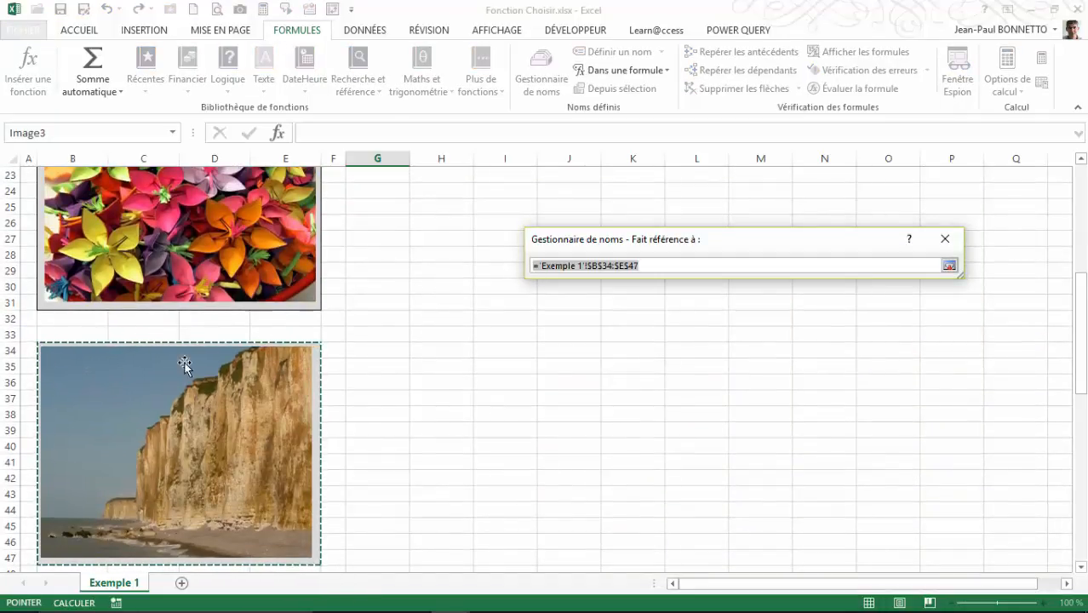
{"action": "left_click", "coordinate": [950, 266]}
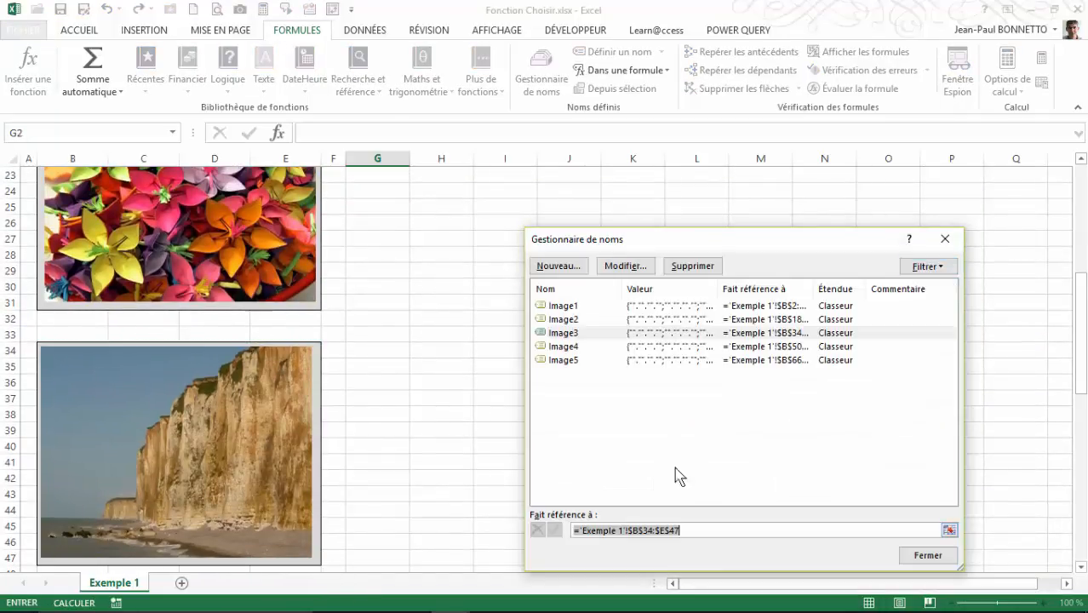
{"action": "left_click", "coordinate": [562, 320]}
{"action": "left_click", "coordinate": [951, 530]}
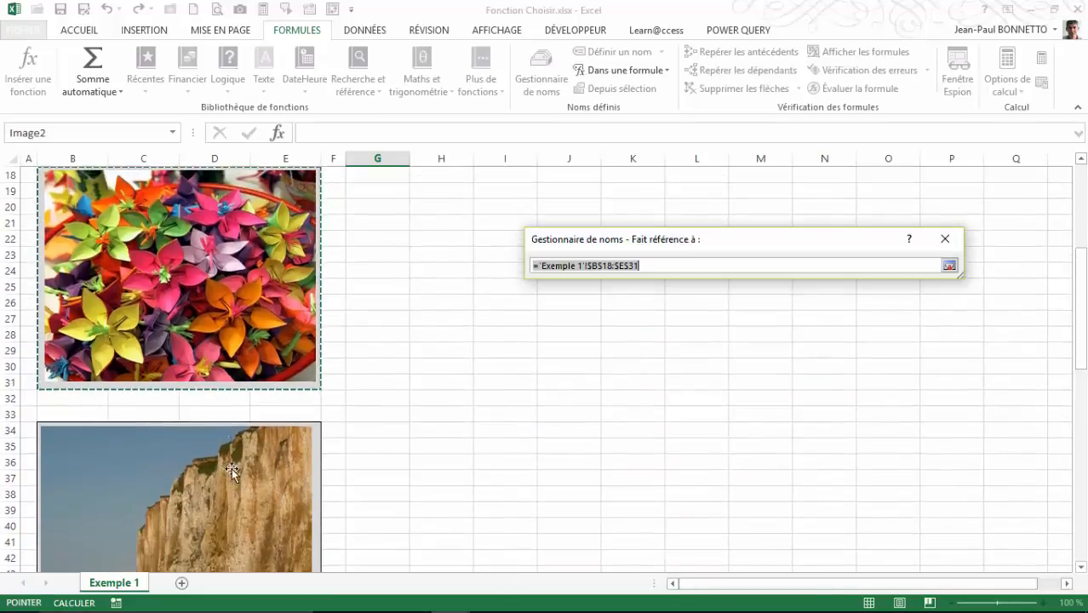
{"action": "left_click", "coordinate": [945, 239]}
{"action": "left_click", "coordinate": [929, 555]}
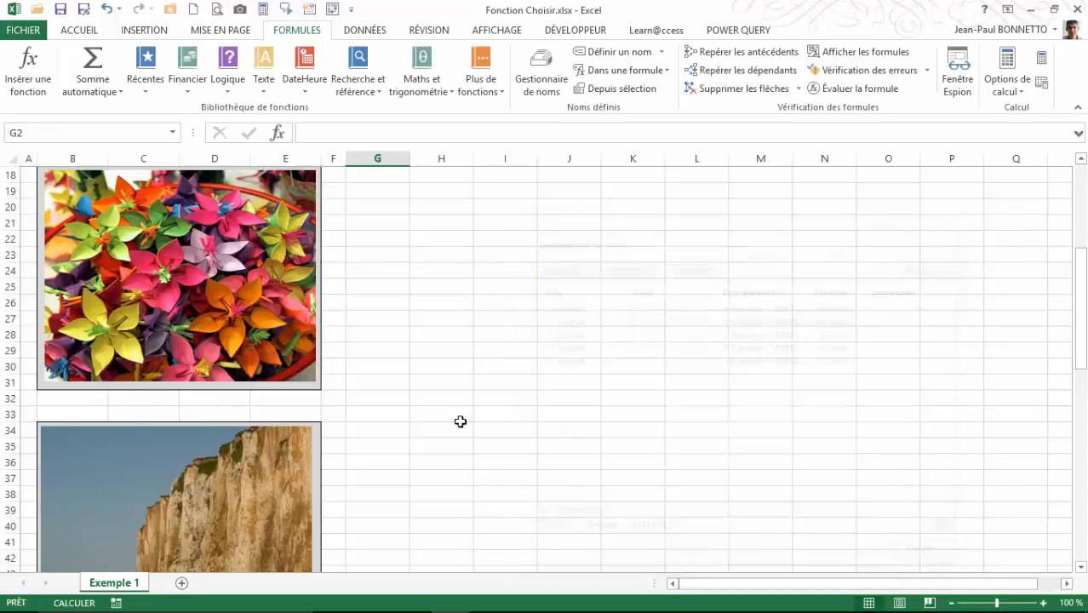
{"action": "scroll", "coordinate": [403, 306], "scroll_direction": "up", "scroll_amount": 6}
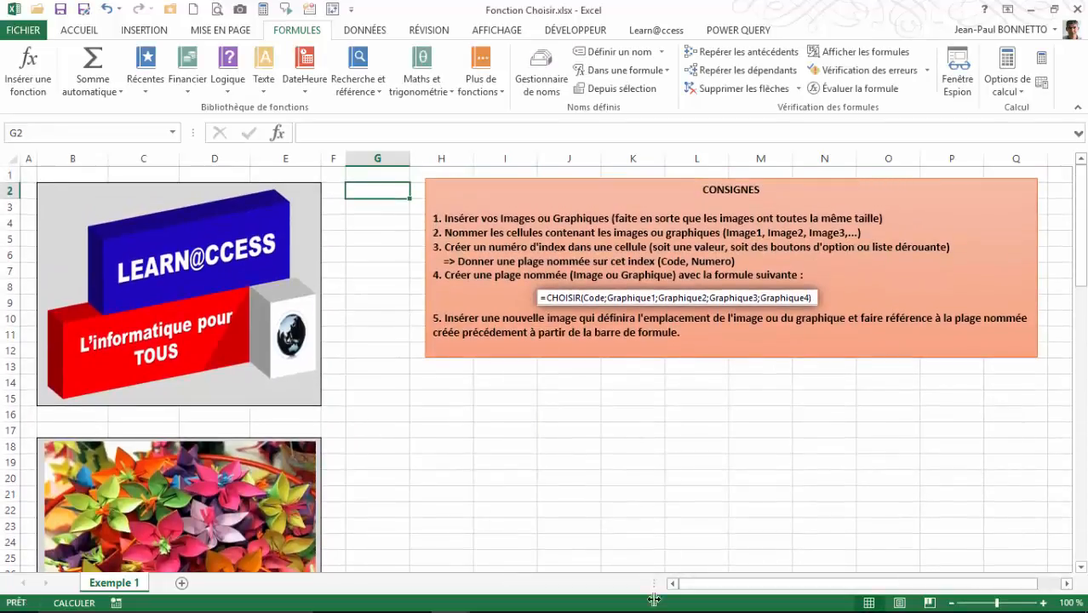
Enter the label "Choix :" in cell G15, beside the logo picture and below the instructions box
{"action": "left_click", "coordinate": [540, 434]}
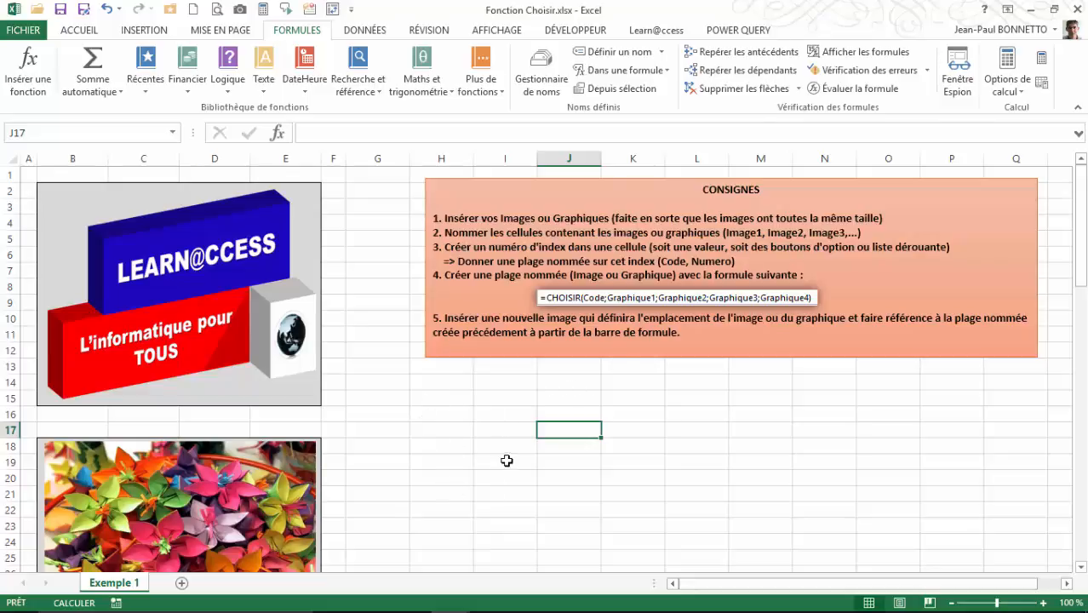
{"action": "left_click", "coordinate": [508, 404]}
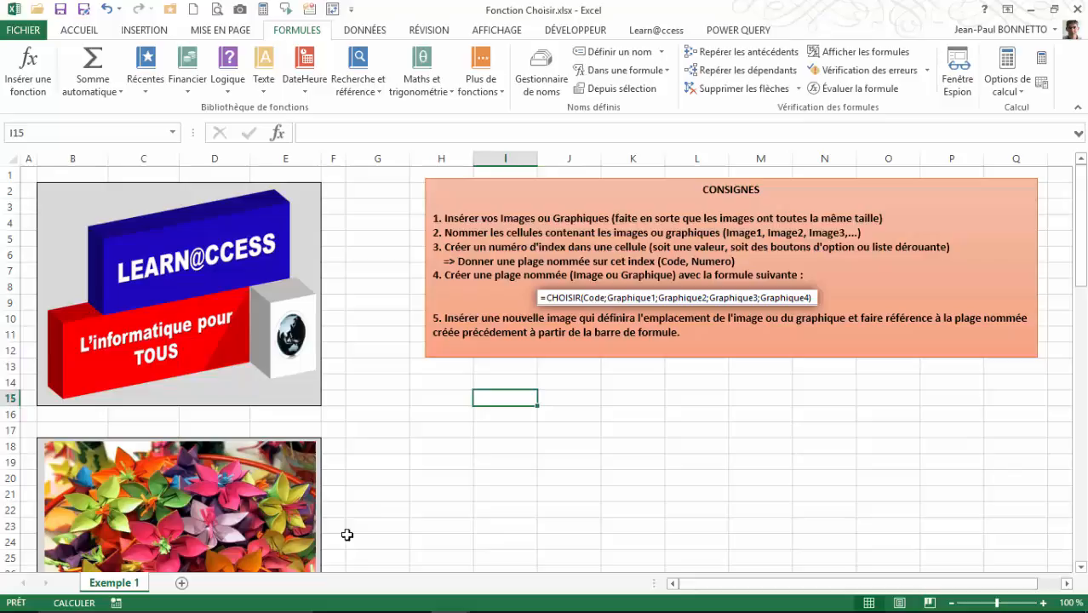
{"action": "left_click", "coordinate": [416, 402]}
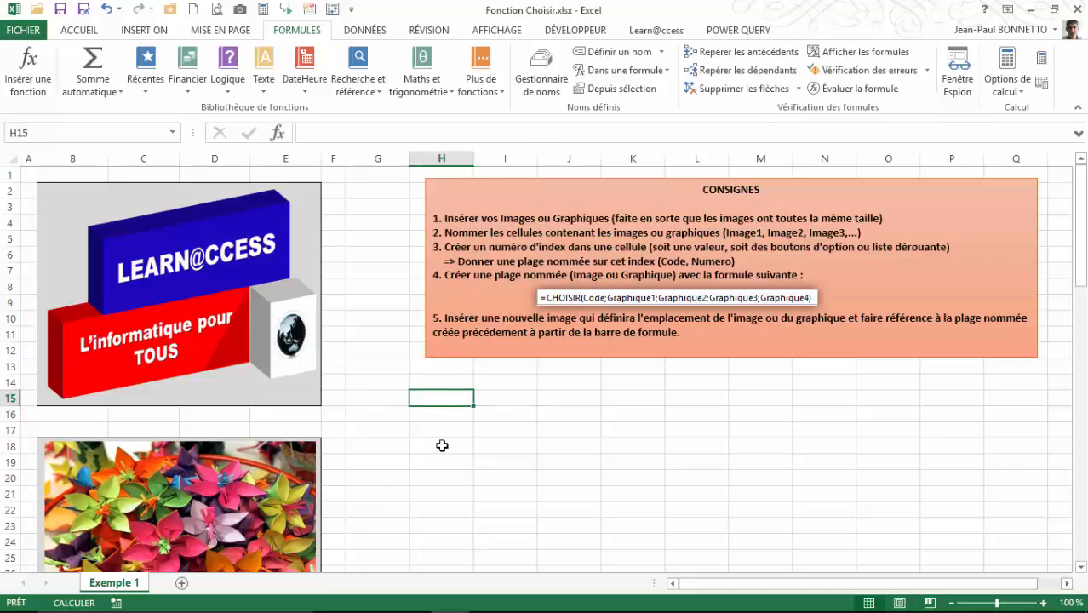
{"action": "left_click", "coordinate": [389, 400]}
{"action": "type", "text": "Cho"}
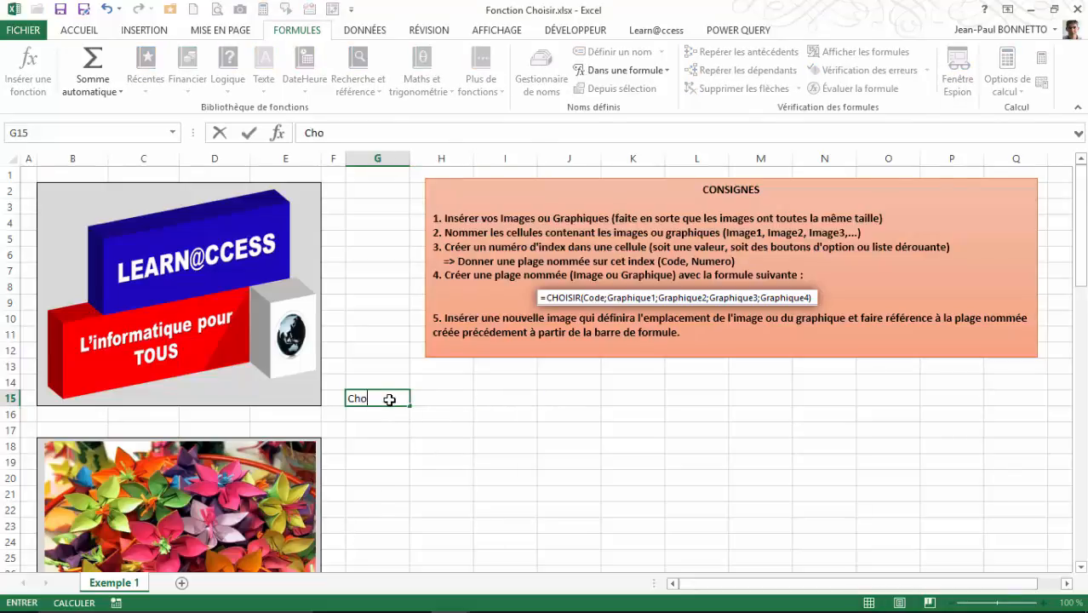
{"action": "type", "text": "ix :"}
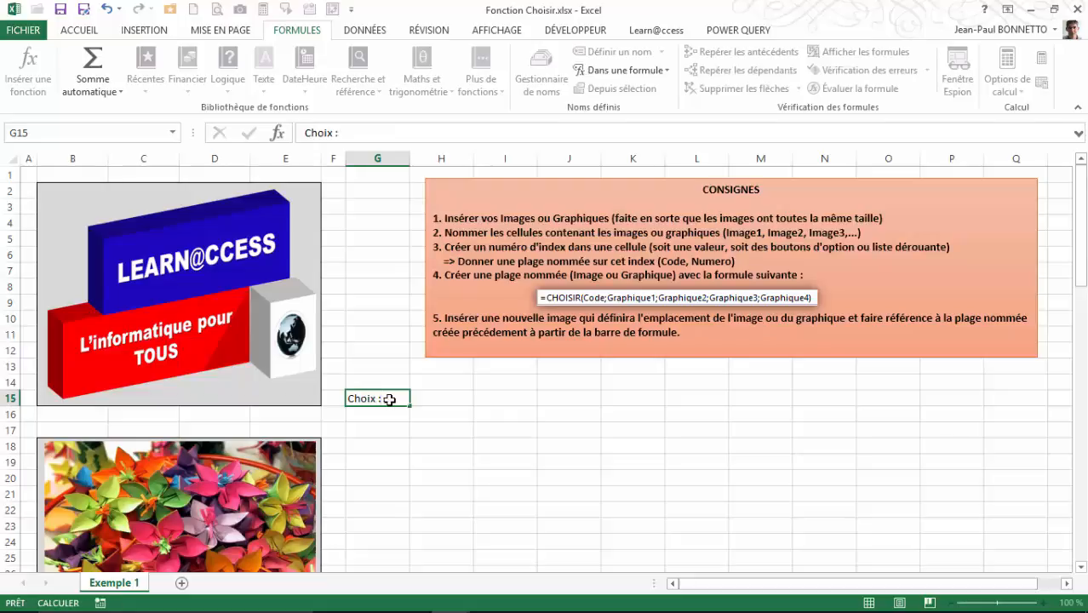
{"action": "key", "text": "Tab"}
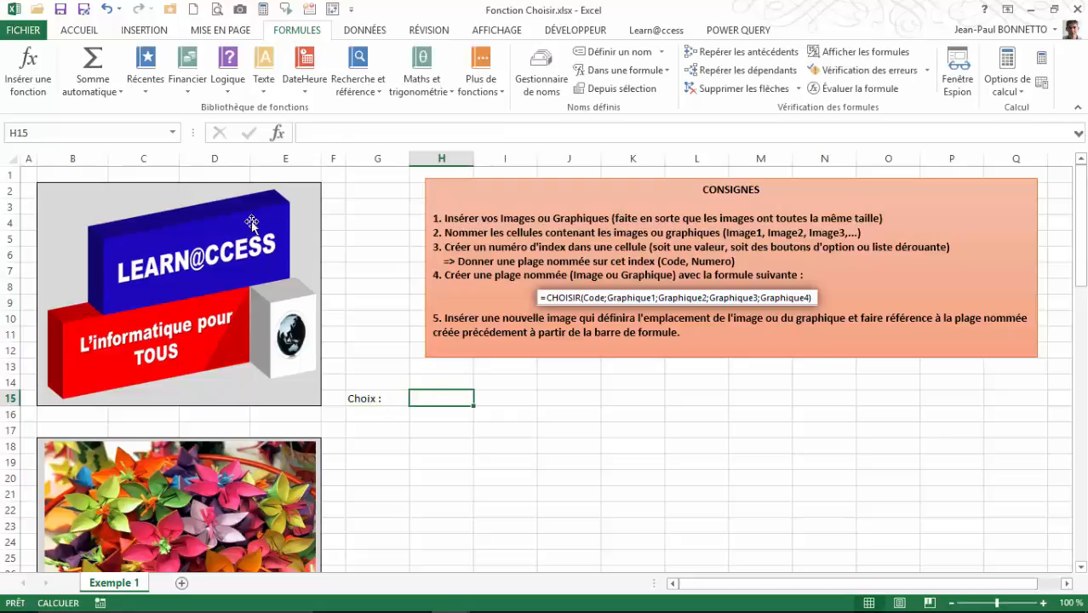
Format index cell H15 with a grey fill and bold, centred text, and enter the value 1 in it
{"action": "left_click", "coordinate": [79, 30]}
{"action": "left_click", "coordinate": [88, 83]}
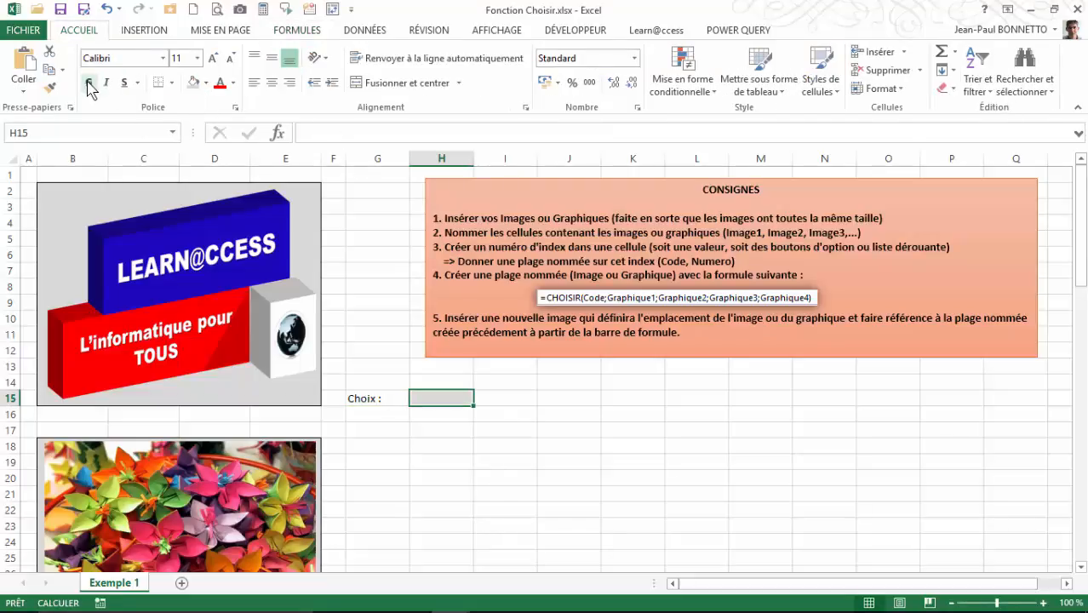
{"action": "left_click", "coordinate": [272, 84]}
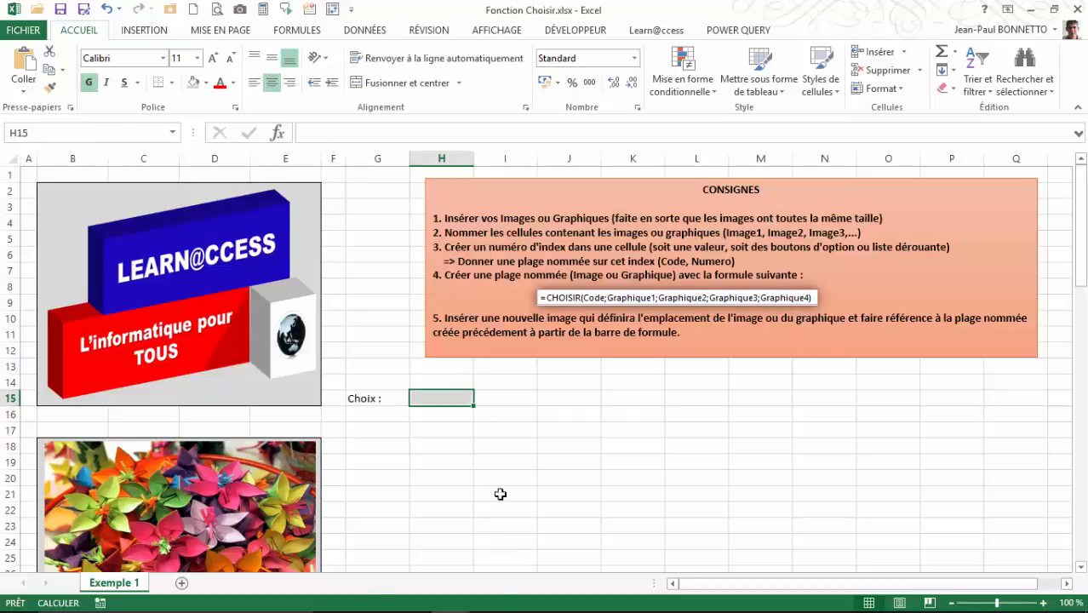
{"action": "mouse_move", "coordinate": [448, 611]}
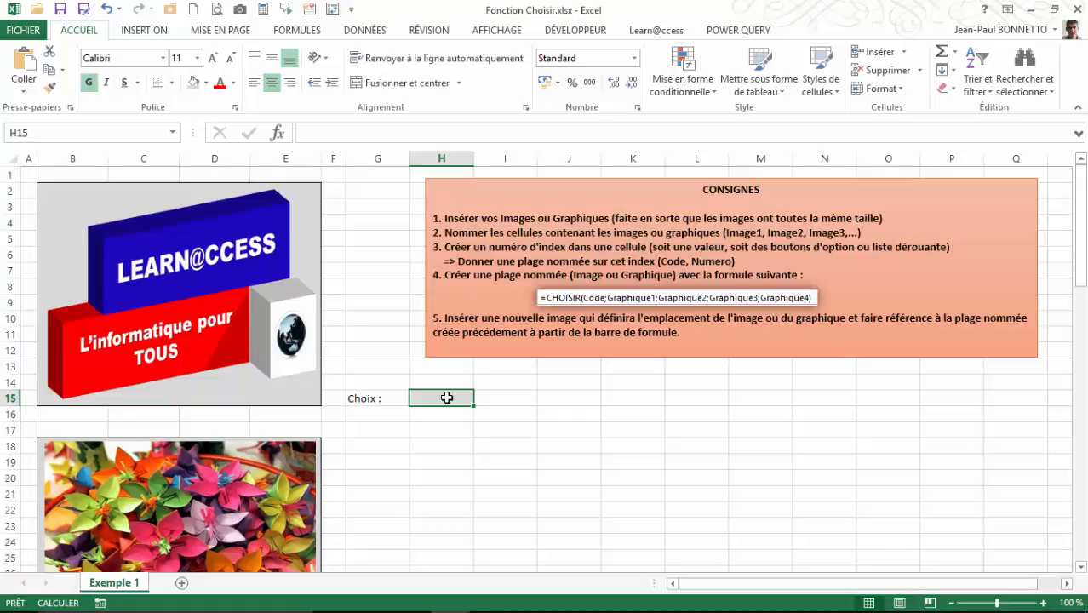
{"action": "type", "text": "1"}
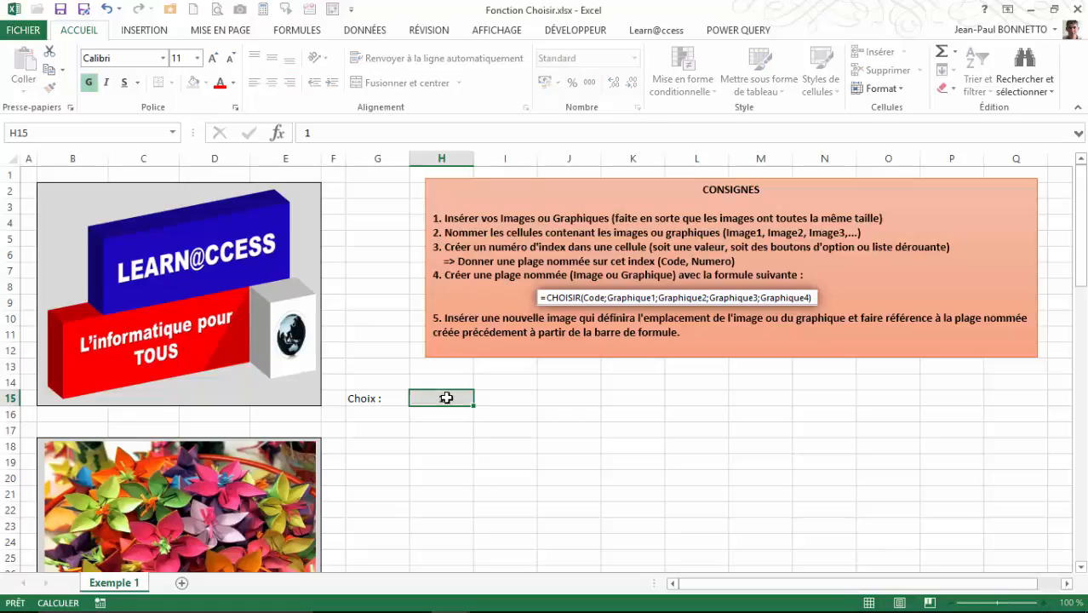
{"action": "key", "text": "Return"}
{"action": "left_click", "coordinate": [446, 398]}
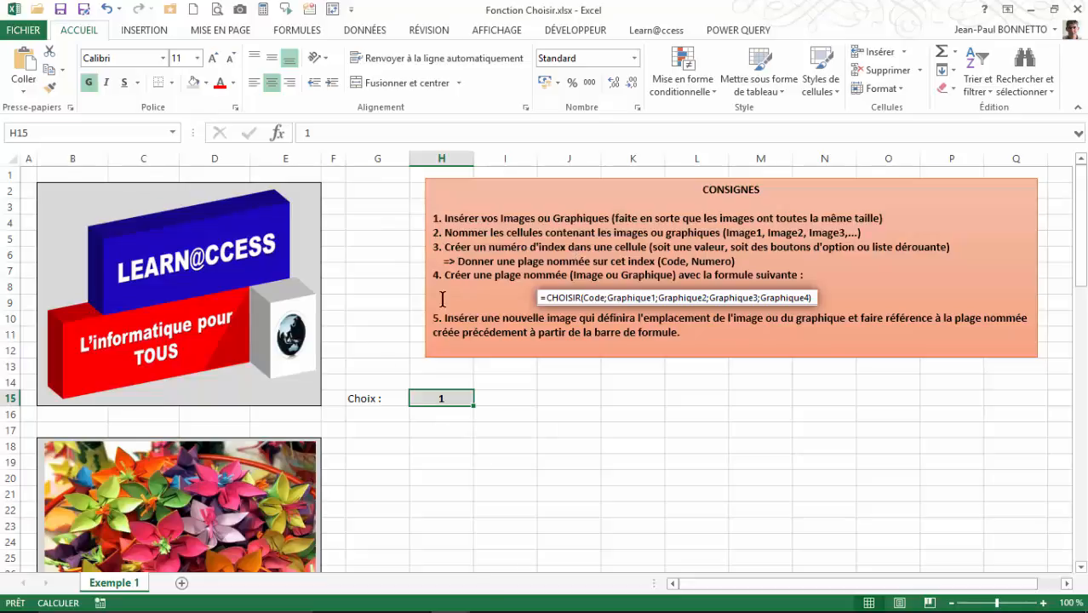
{"action": "left_click", "coordinate": [456, 450]}
{"action": "left_click", "coordinate": [445, 401]}
{"action": "left_click", "coordinate": [422, 543]}
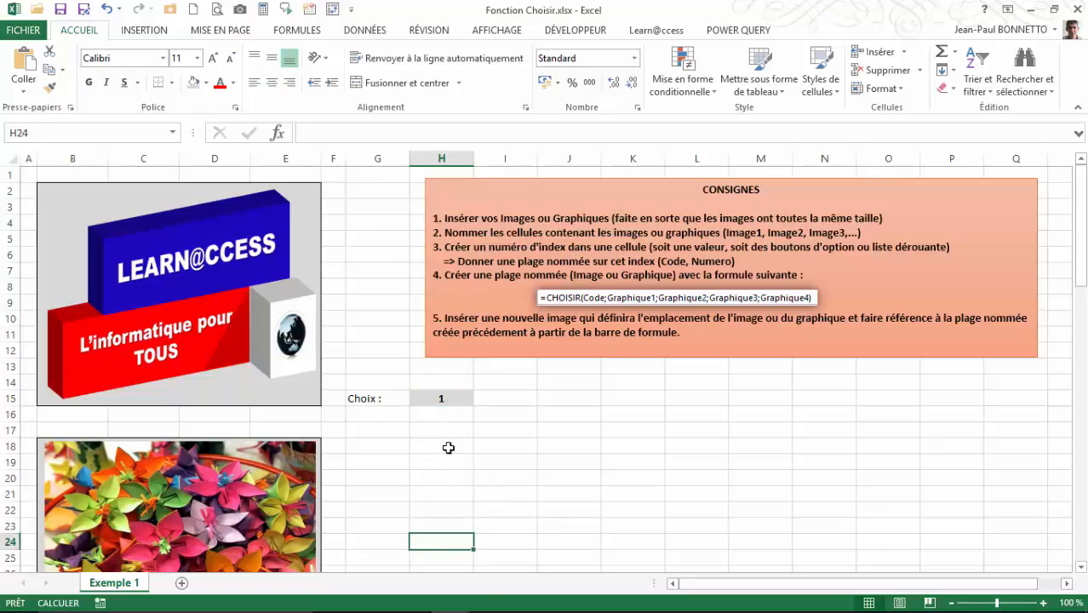
{"action": "left_click", "coordinate": [432, 402]}
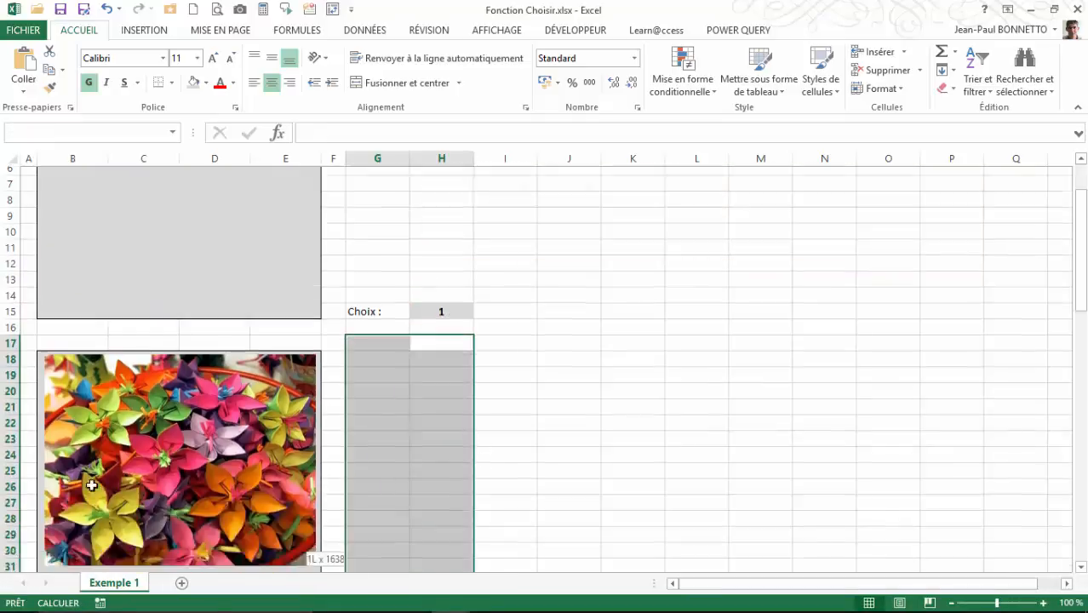
{"action": "scroll", "coordinate": [430, 376], "scroll_direction": "down", "scroll_amount": 5}
{"action": "scroll", "coordinate": [430, 377], "scroll_direction": "up", "scroll_amount": 5}
{"action": "left_click", "coordinate": [444, 335]}
{"action": "scroll", "coordinate": [445, 335], "scroll_direction": "up", "scroll_amount": 2}
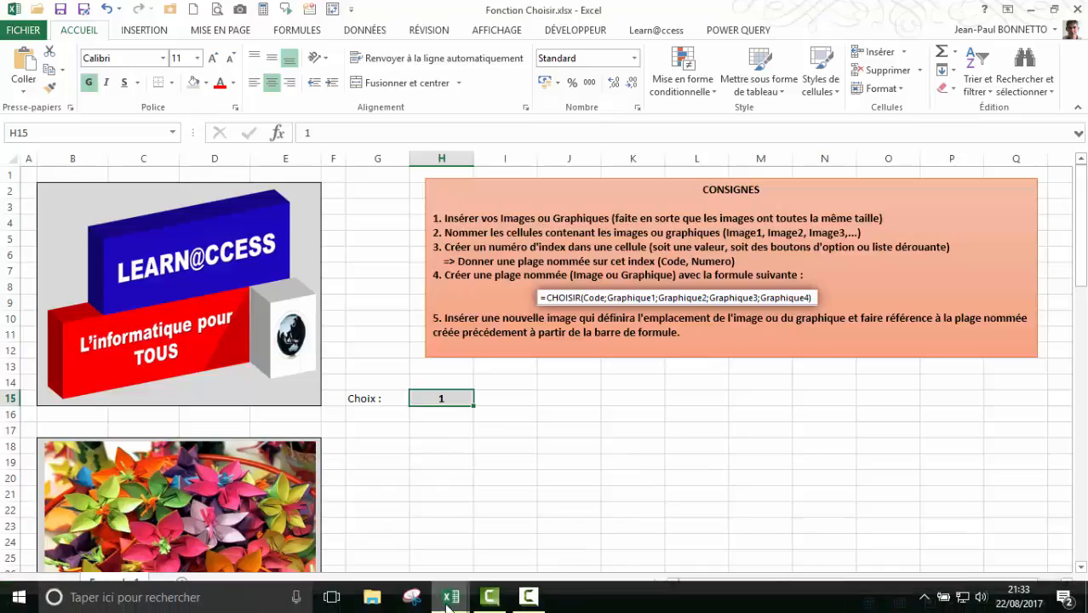
Switch to the Tableau de Bord - Graphique workbook, try its dashboard options from Logo entreprise to Profit / Perte and back, and return to Fonction Choisir
{"action": "mouse_move", "coordinate": [451, 598]}
{"action": "left_click", "coordinate": [522, 519]}
{"action": "left_click", "coordinate": [234, 254]}
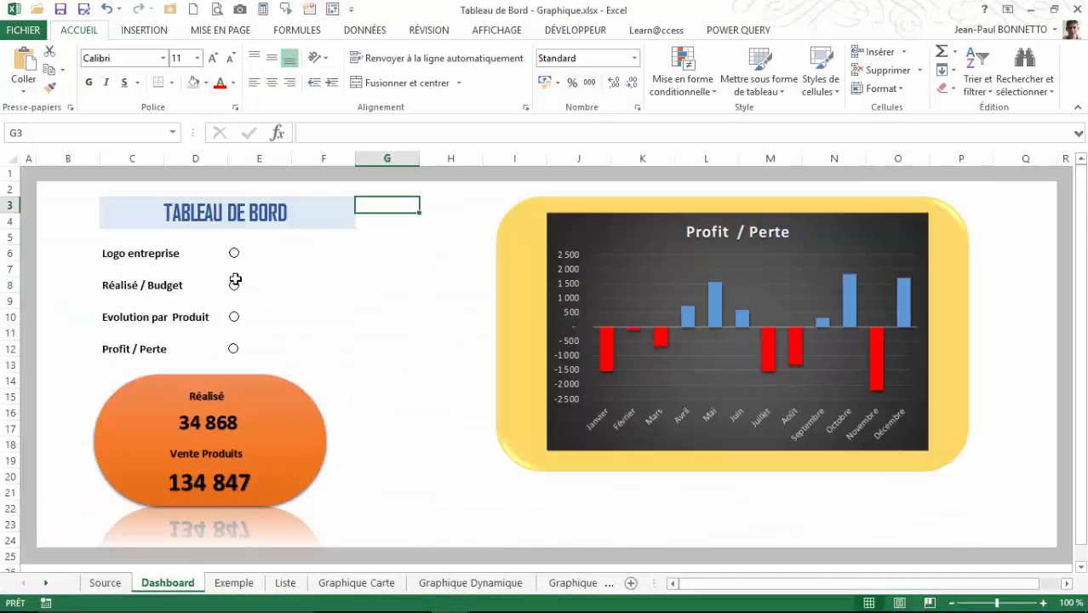
{"action": "left_click", "coordinate": [235, 286]}
{"action": "left_click", "coordinate": [235, 319]}
{"action": "left_click", "coordinate": [234, 349]}
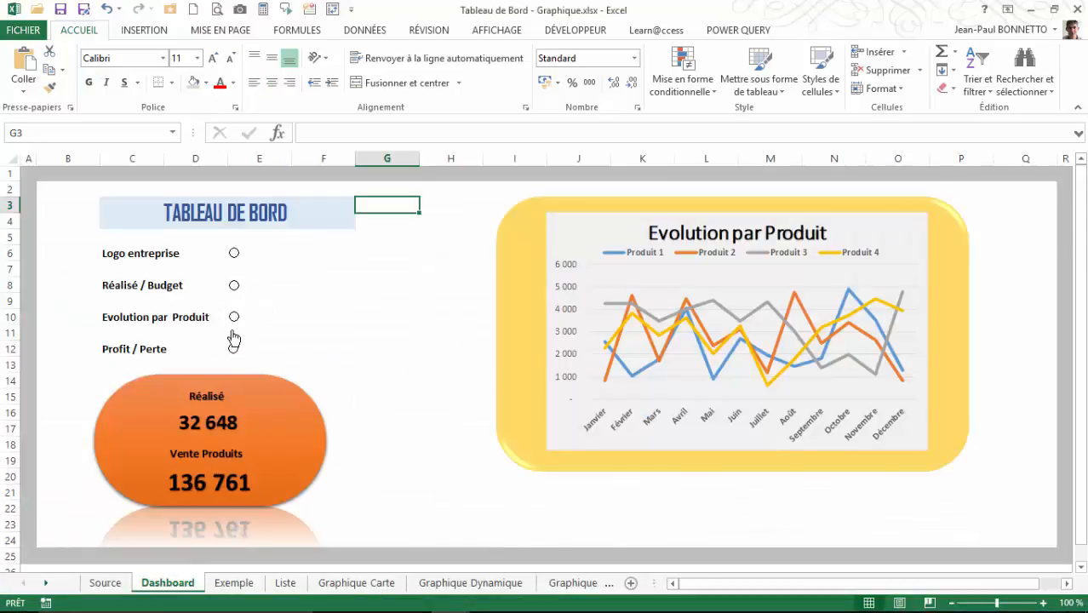
{"action": "left_click", "coordinate": [235, 318]}
{"action": "left_click", "coordinate": [234, 288]}
{"action": "left_click", "coordinate": [234, 253]}
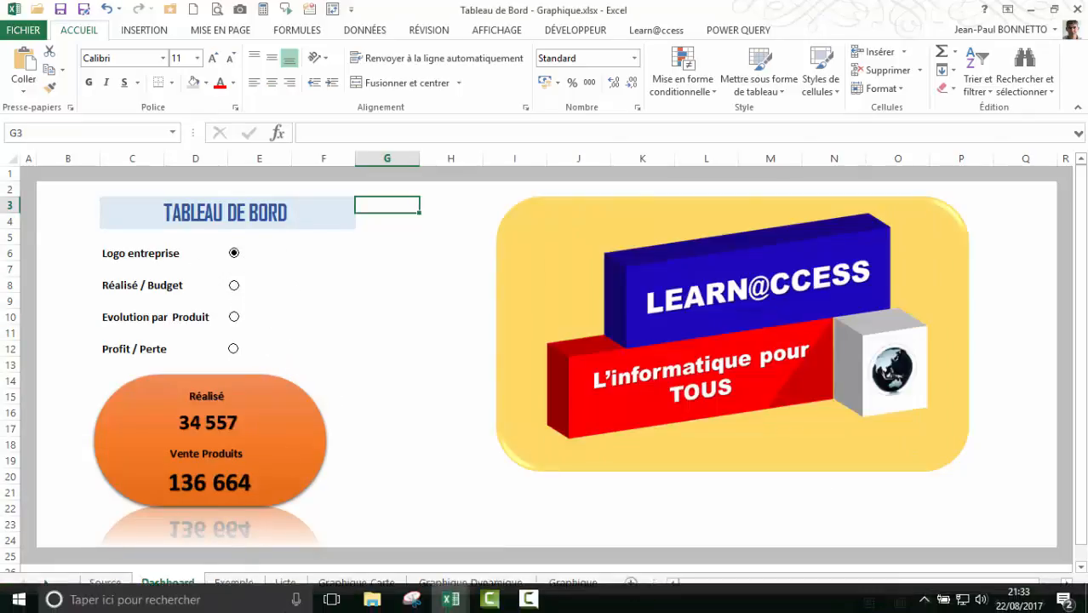
{"action": "mouse_move", "coordinate": [451, 597]}
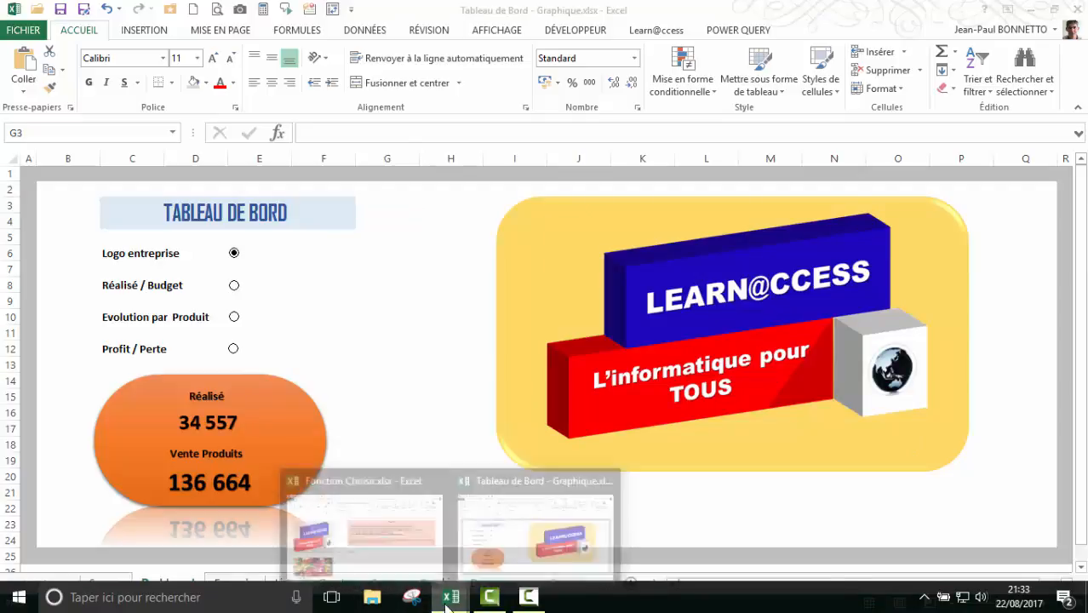
{"action": "left_click", "coordinate": [377, 537]}
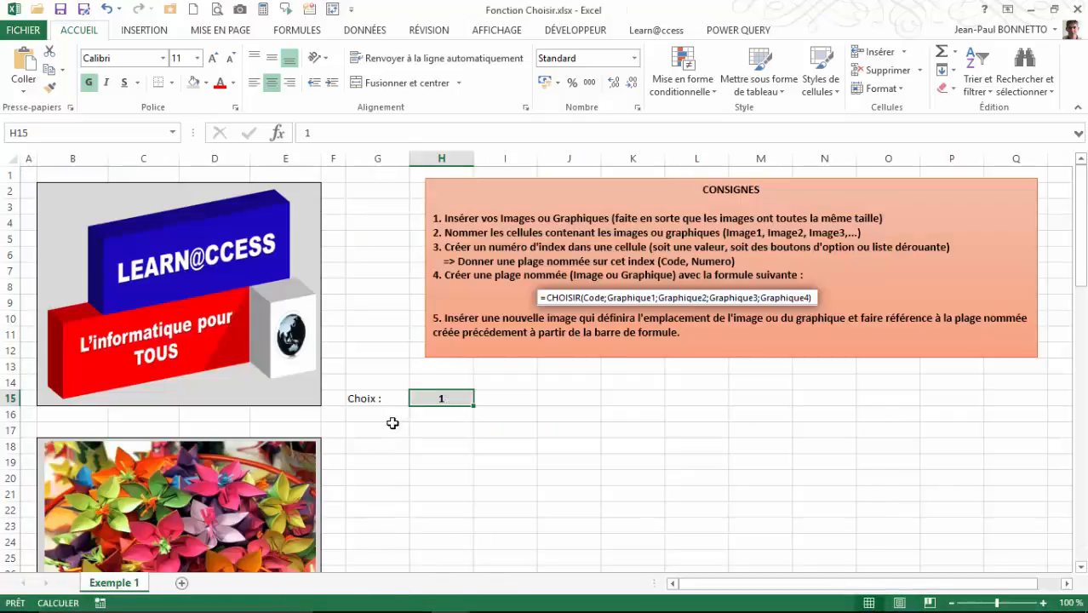
Name the index cell H15 Numero and reselect the cell to check its name
{"action": "left_click", "coordinate": [51, 134]}
{"action": "type", "text": "Numero"}
{"action": "left_click", "coordinate": [420, 475]}
{"action": "left_click", "coordinate": [430, 402]}
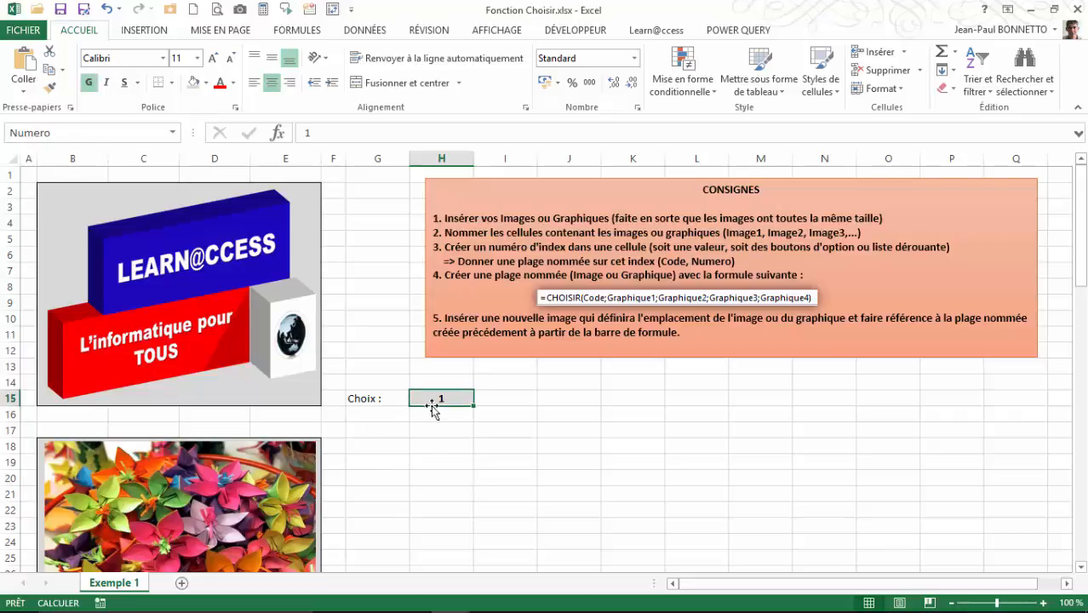
Check in the Name Manager which cell the name Numero refers to, leaving its reference as it is
{"action": "left_click", "coordinate": [293, 29]}
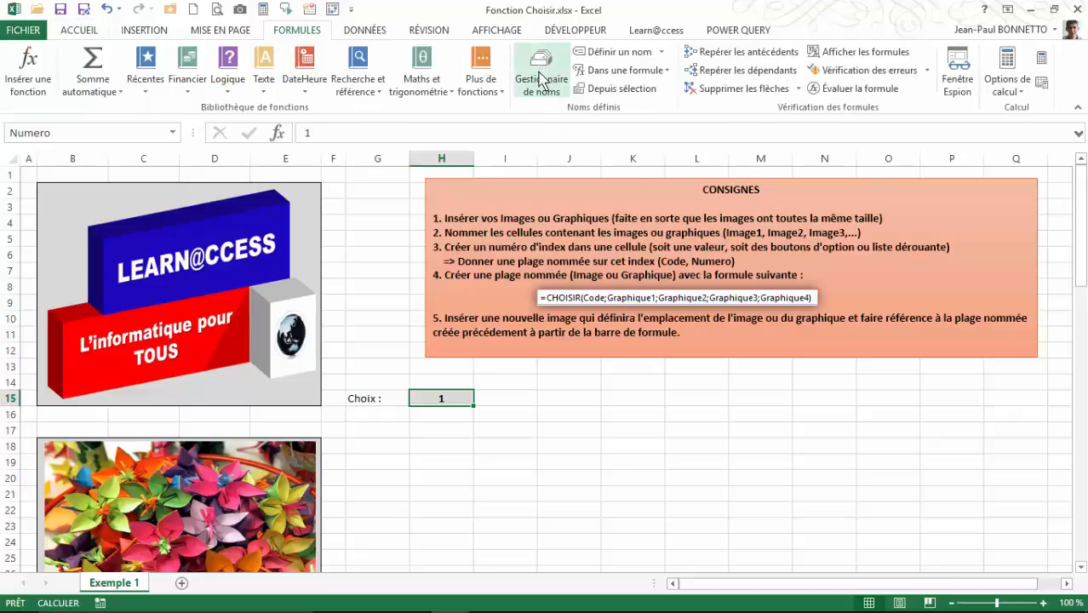
{"action": "left_click", "coordinate": [541, 78]}
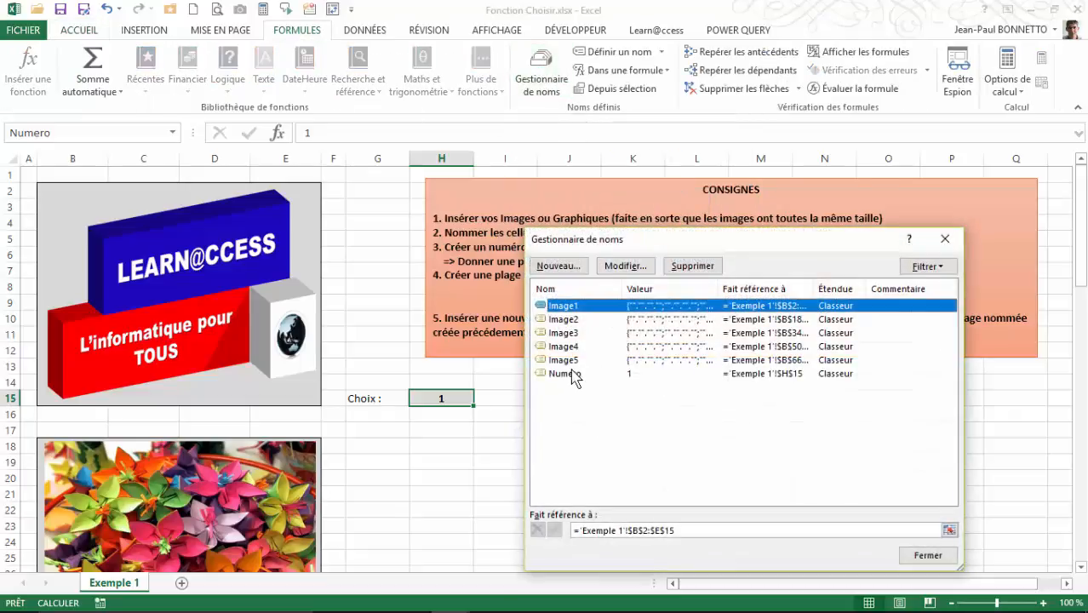
{"action": "left_click", "coordinate": [564, 374]}
{"action": "left_click", "coordinate": [949, 529]}
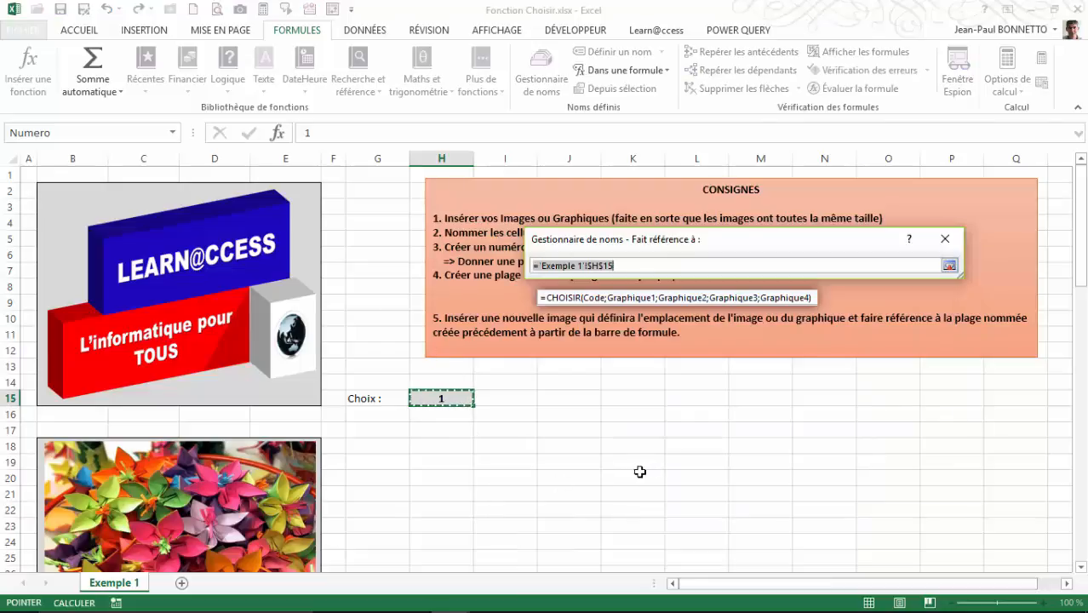
{"action": "key", "text": "Return"}
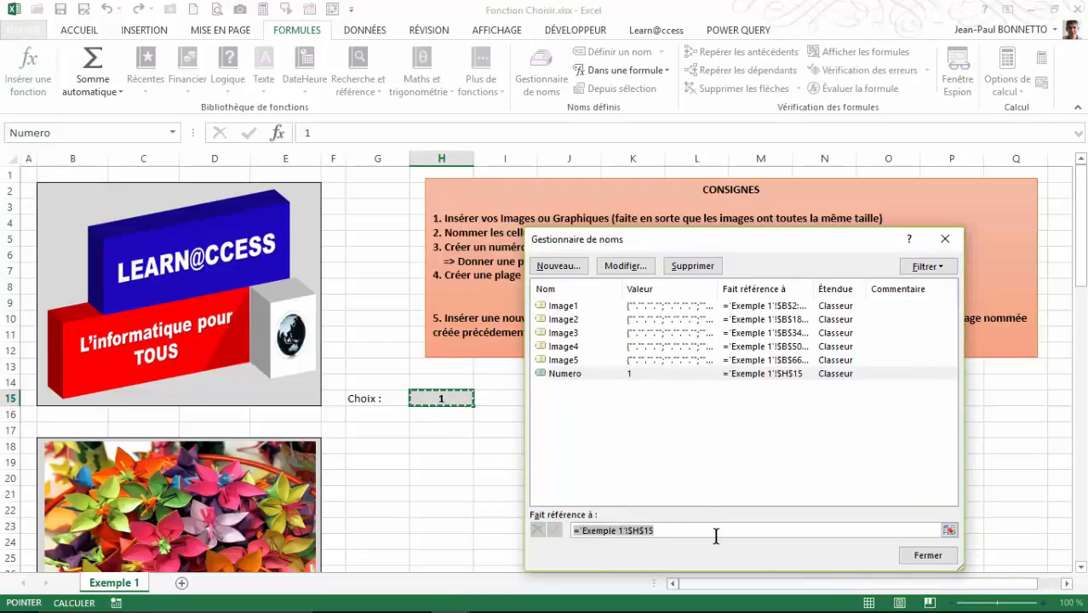
{"action": "left_click", "coordinate": [925, 554]}
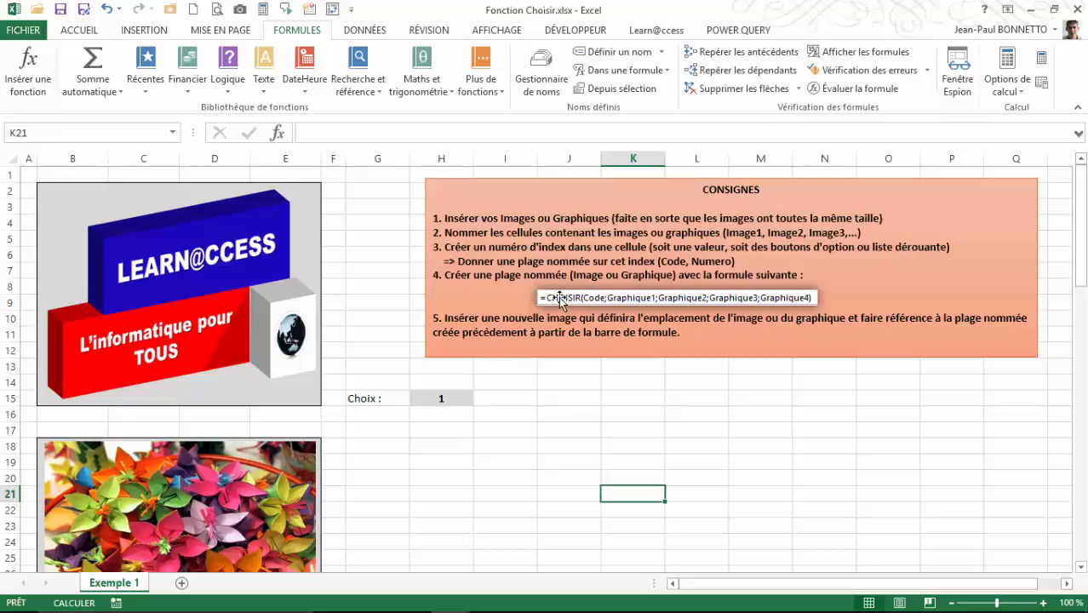
{"action": "left_click", "coordinate": [625, 433]}
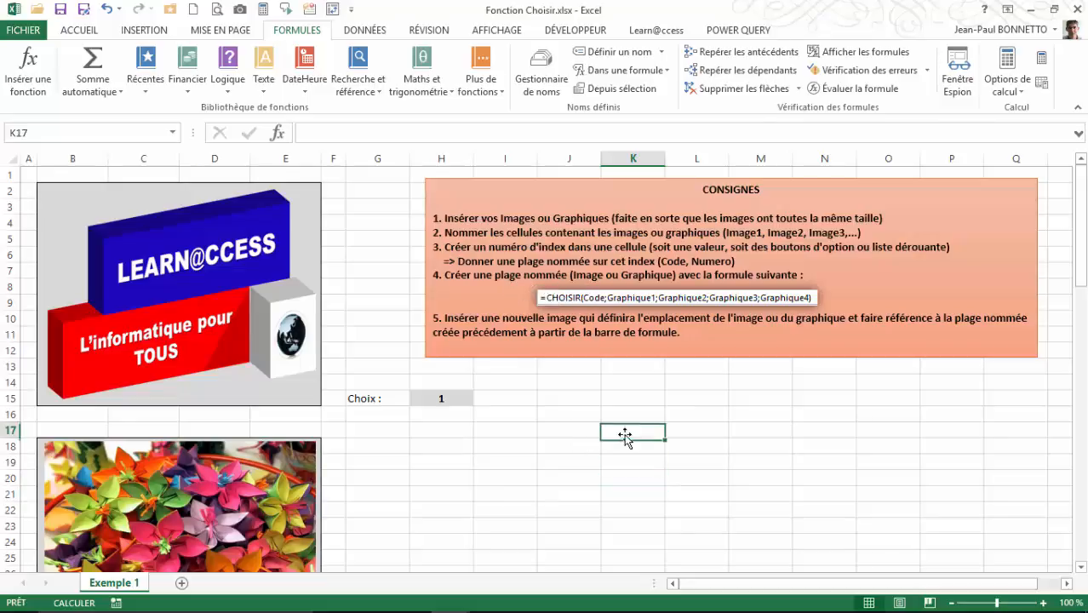